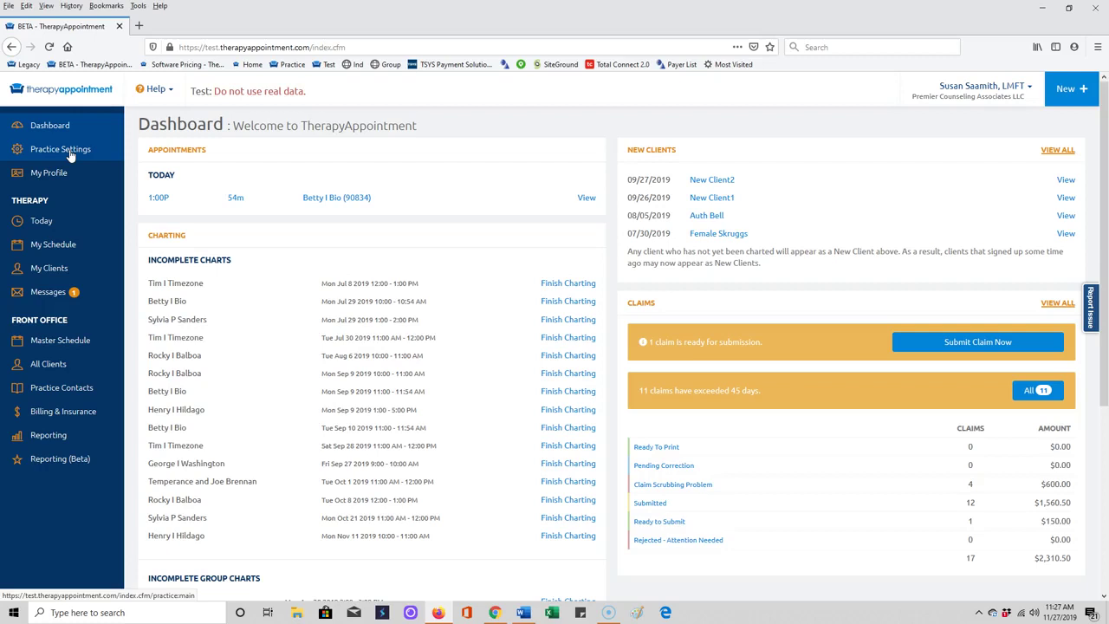
Step: Open Practice Settings to the General tab showing NPI, tax ID and mailing address
left_click(71, 154)
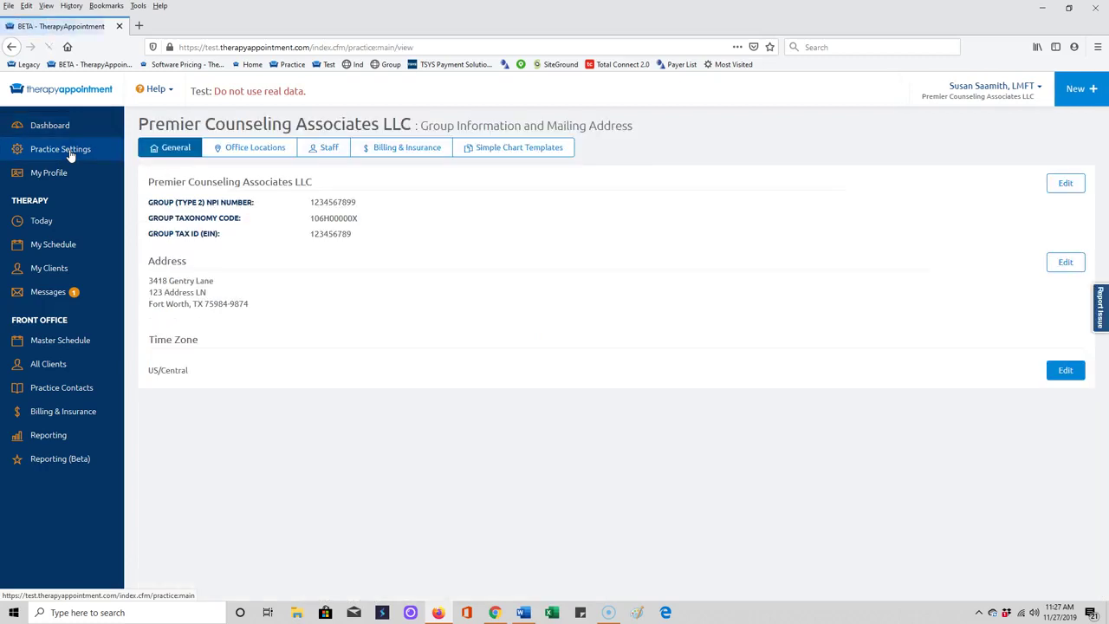
left_click(95, 160)
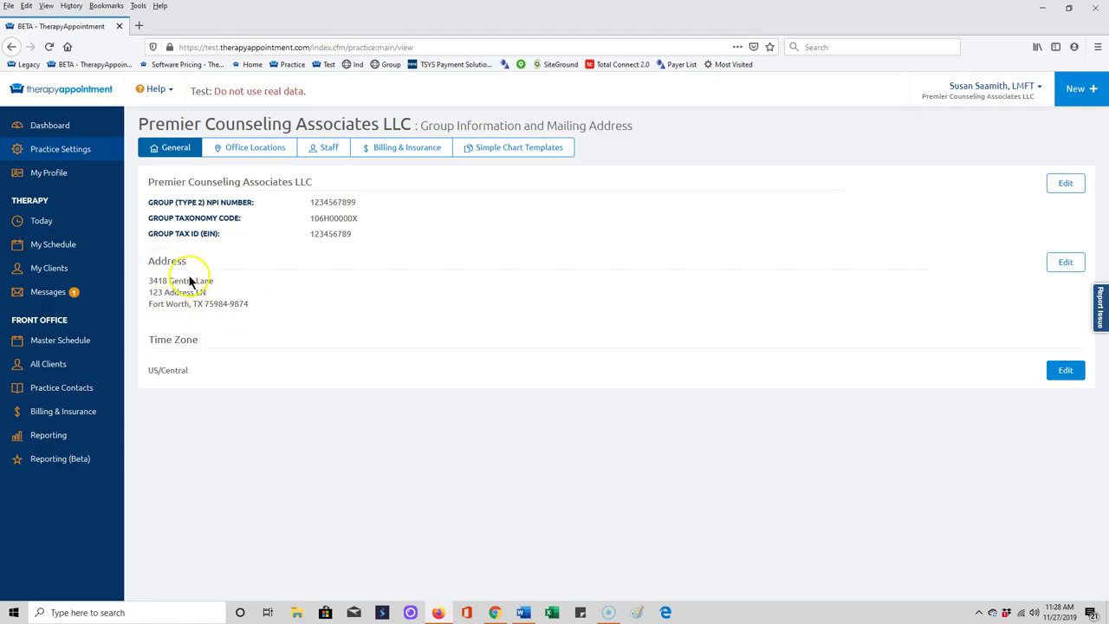
Step: Change the Main Office street address to '3418 Gentry LN' and save the location
left_click(1066, 263)
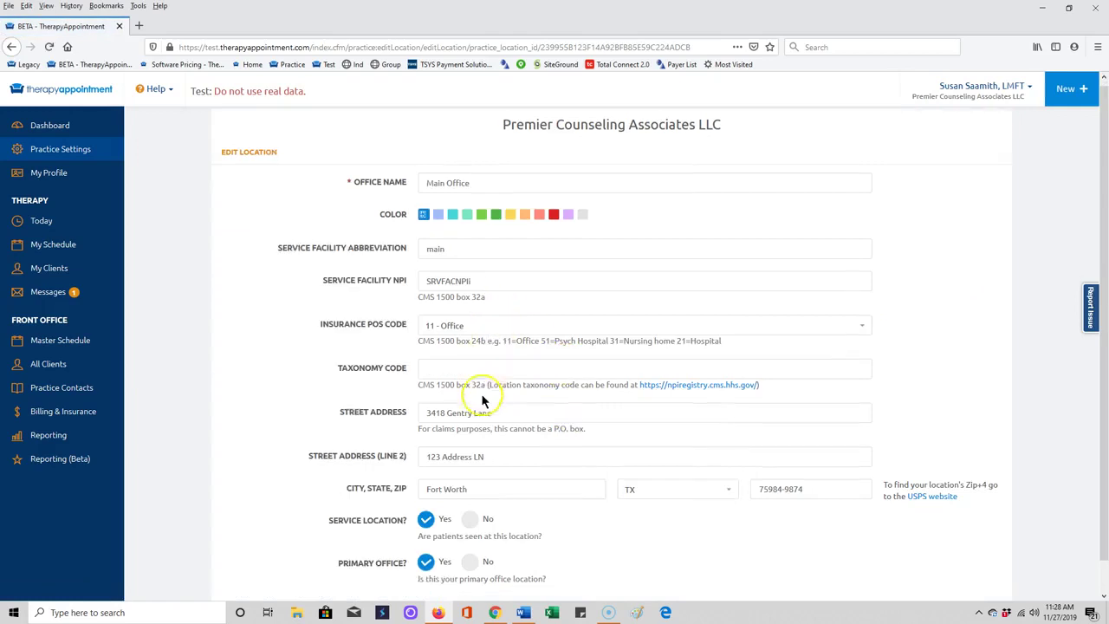
scroll(482, 400, "down", 1)
left_click(478, 381)
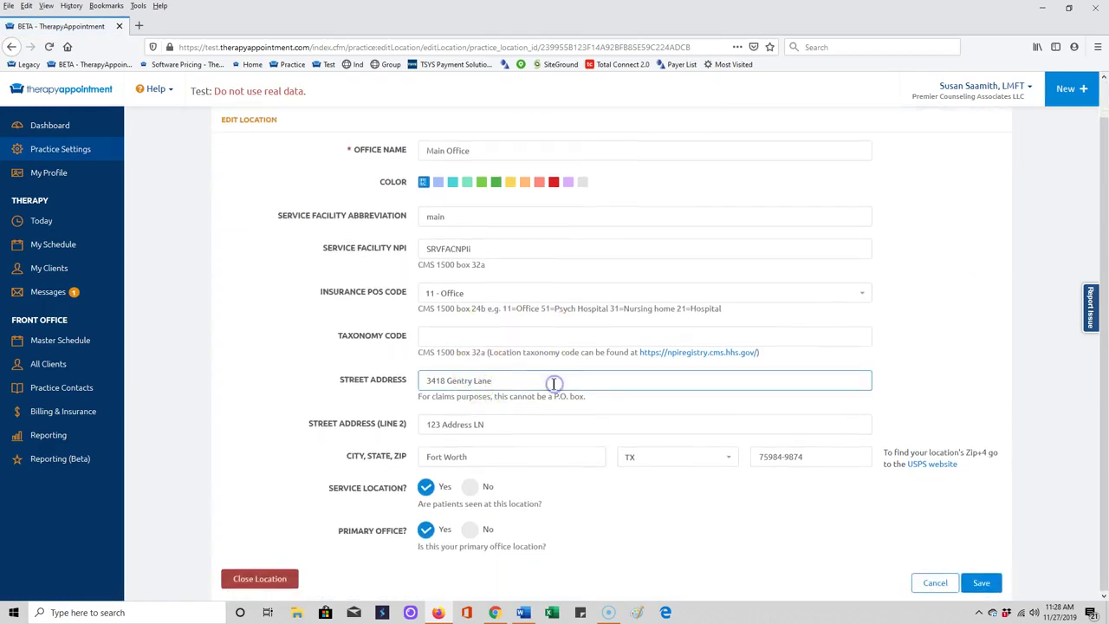
key("BackSpace")
key("BackSpace")
key("BackSpace")
type("N")
left_click(503, 384)
left_click(980, 582)
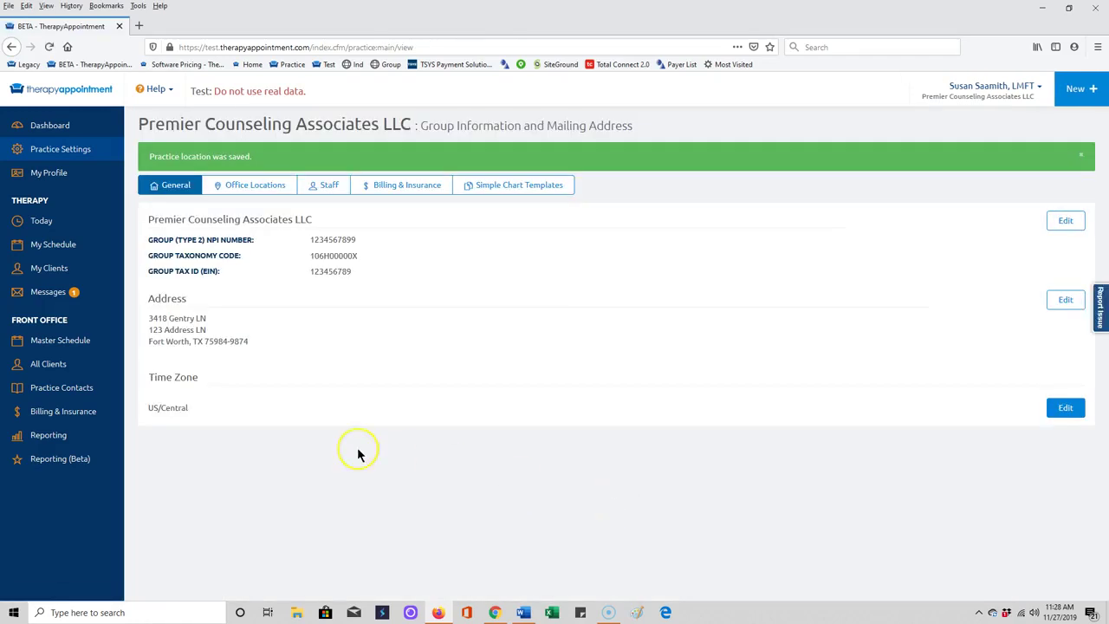
left_click(398, 190)
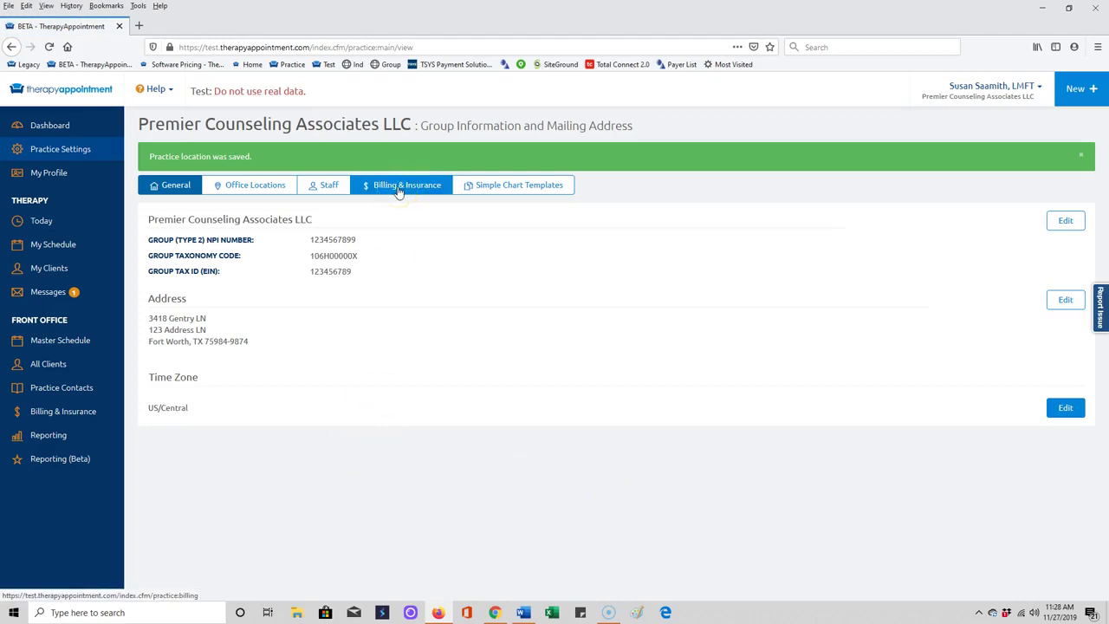
left_click(319, 185)
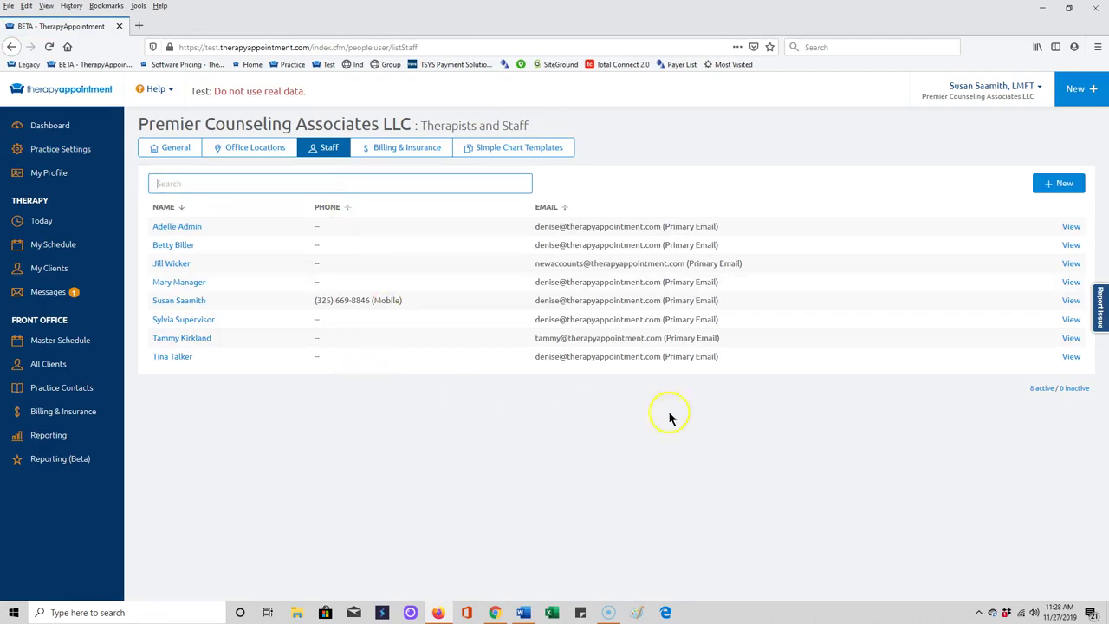
left_click(1072, 338)
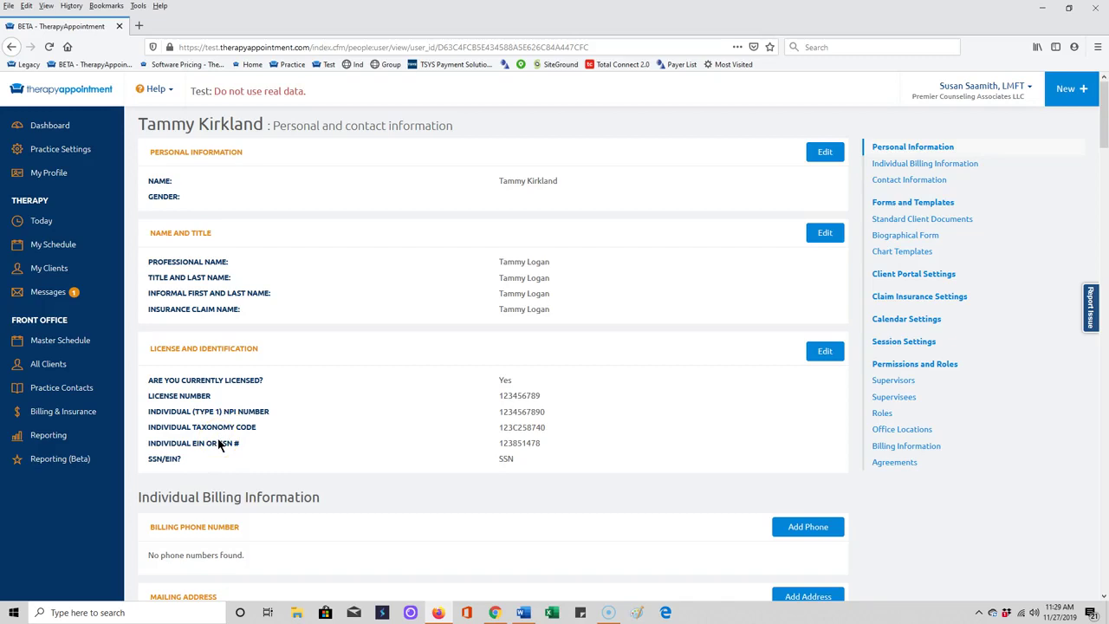
double_click(503, 411)
left_click(88, 154)
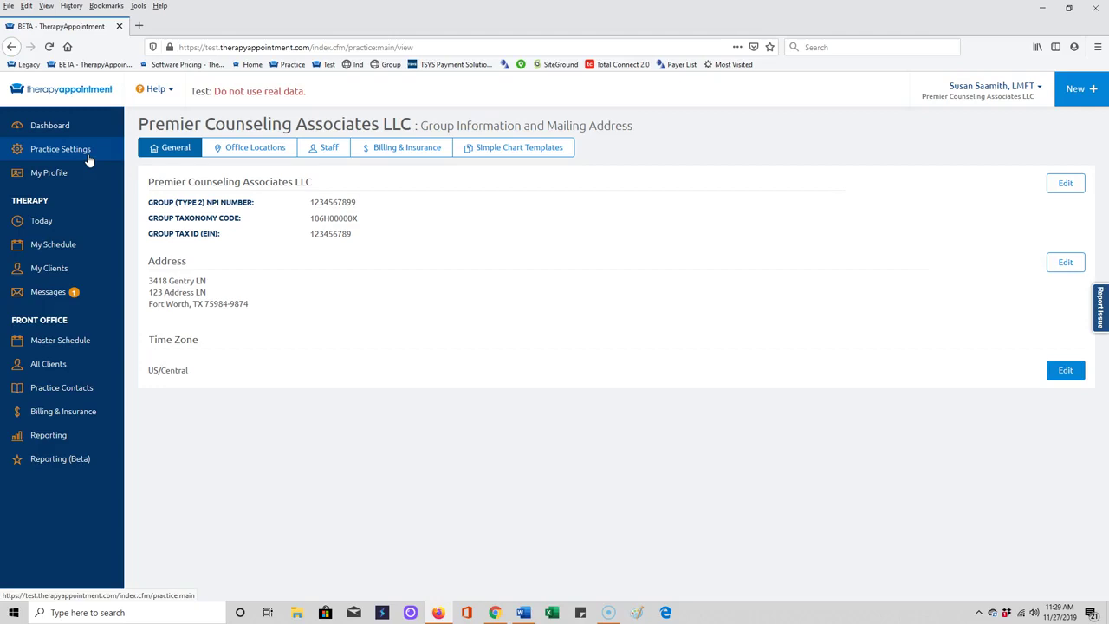
Step: Go to Billing & Insurance and open the CPT Codes setup page
left_click(385, 149)
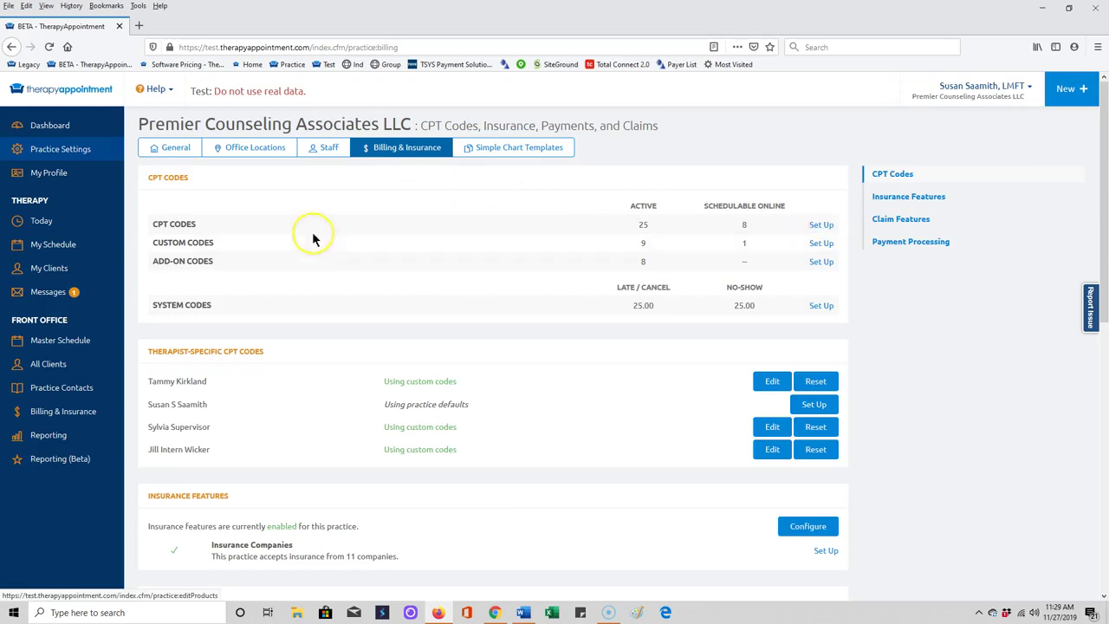
left_click(821, 225)
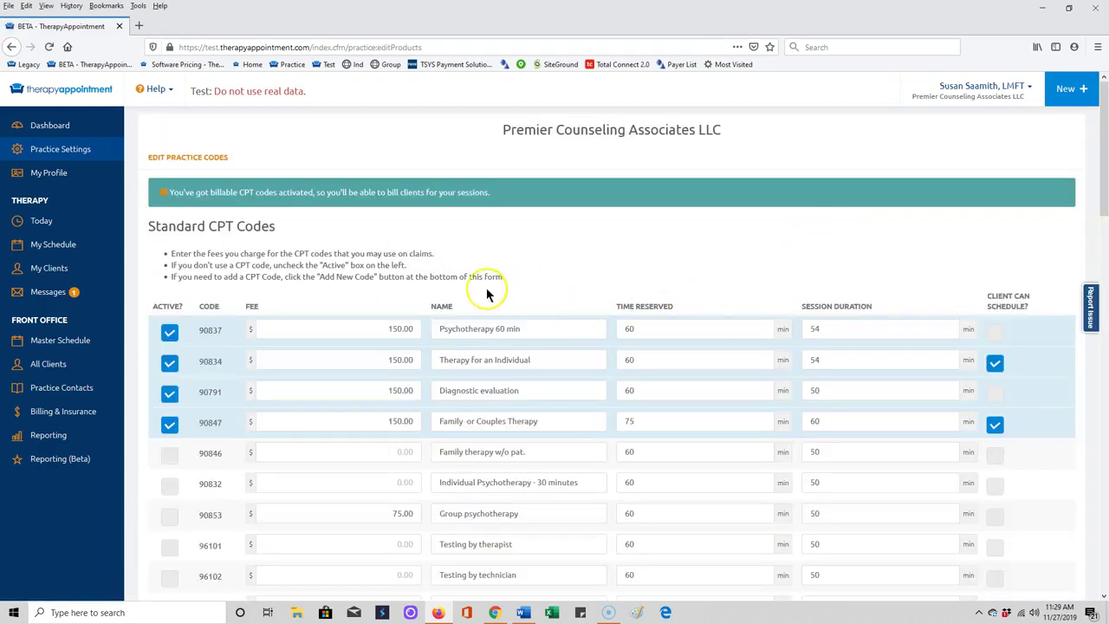
Step: Toggle CPT code 90846 (Family therapy w/o pat.) on and back off, leaving its fee at 0.00
scroll(487, 312, "down", 3)
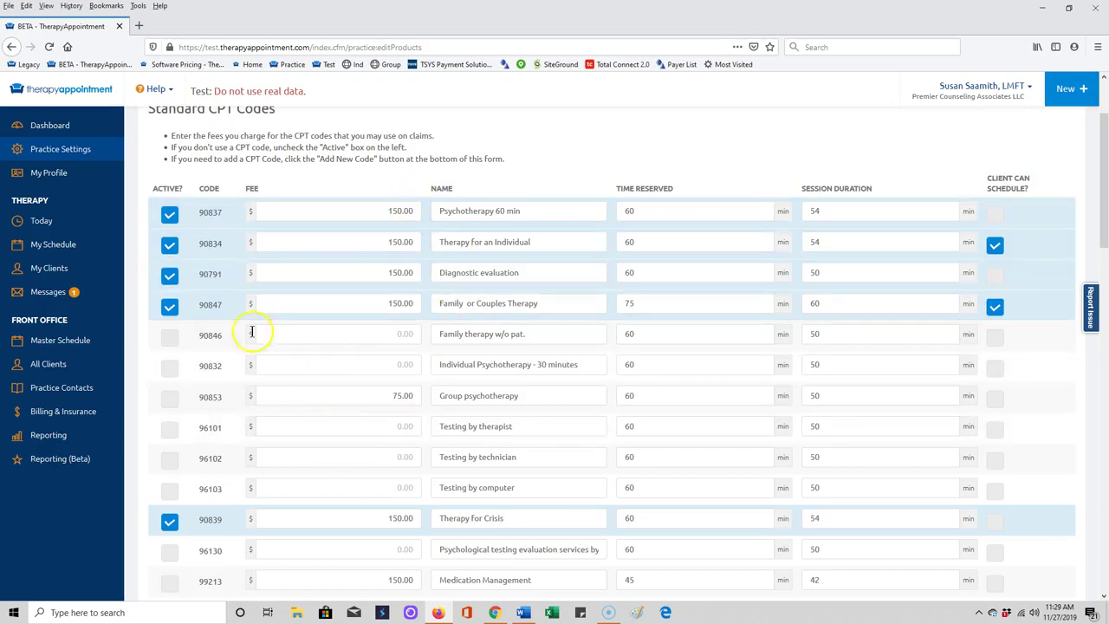
left_click(169, 338)
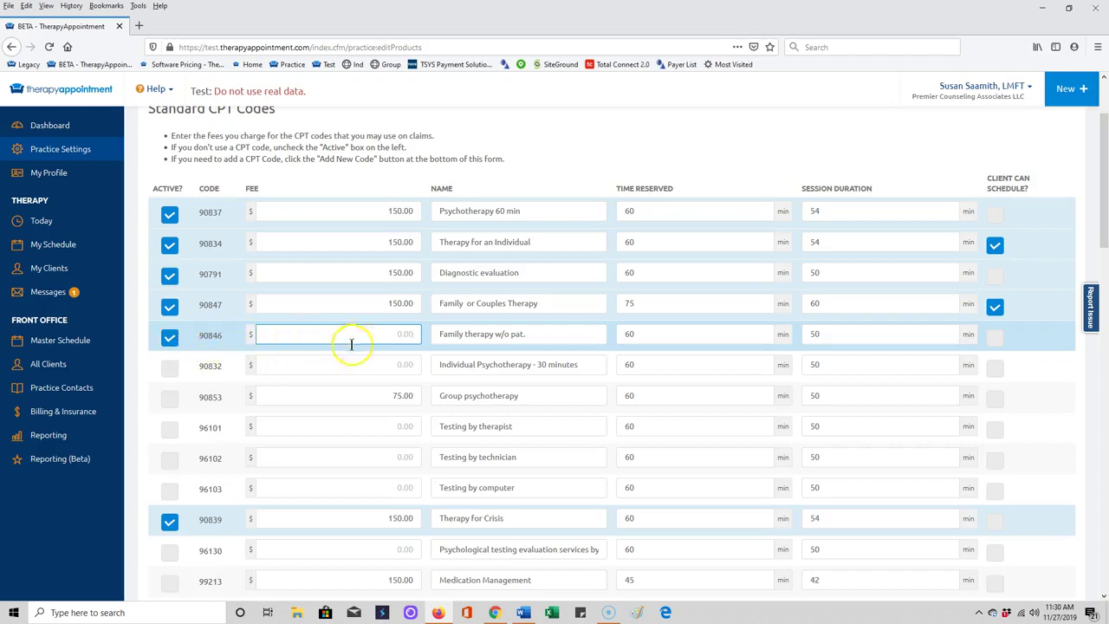
left_click(398, 338)
left_click(171, 337)
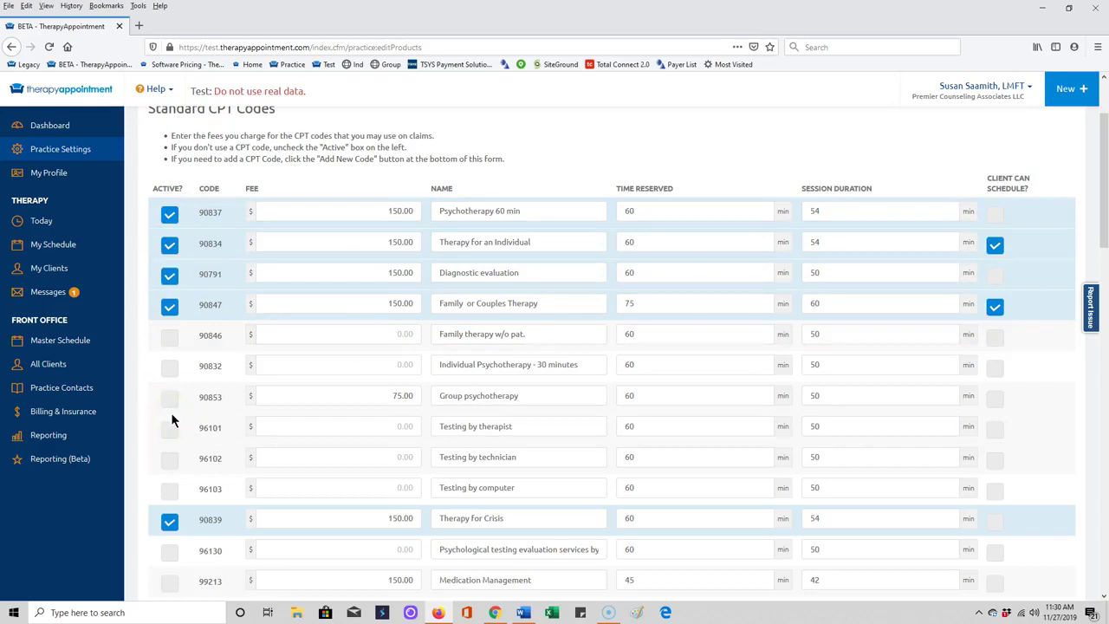
left_click(250, 419)
scroll(250, 418, "up", 1)
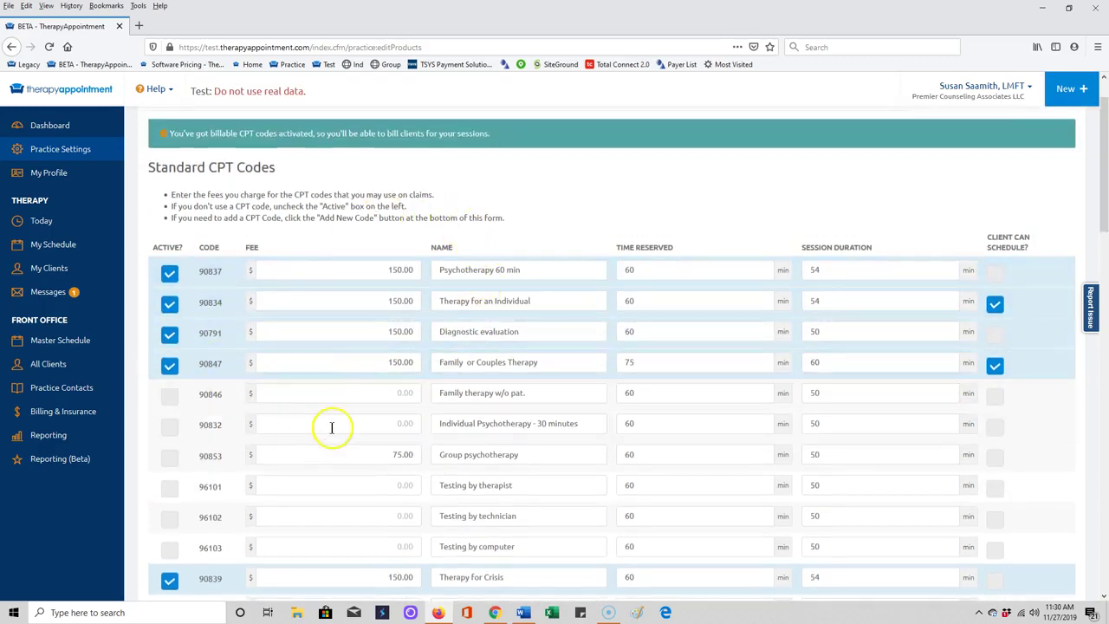
scroll(314, 454, "down", 1)
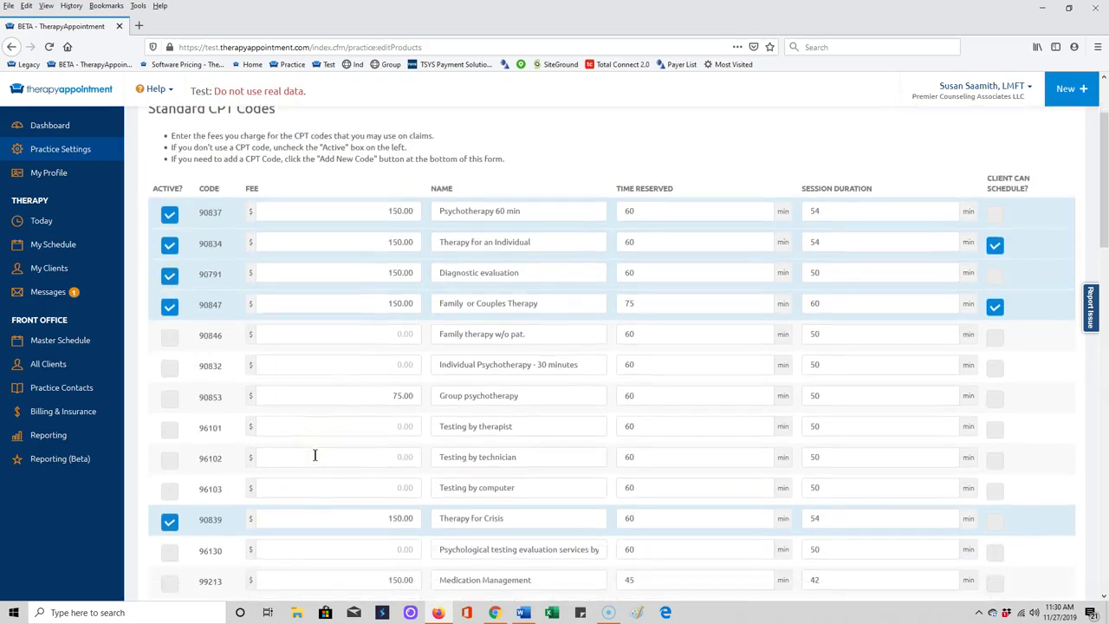
Step: In the Add-On CPT Codes list, mark 90785 and 90840 Active with fees 10.00 and 75.00
scroll(314, 455, "down", 2)
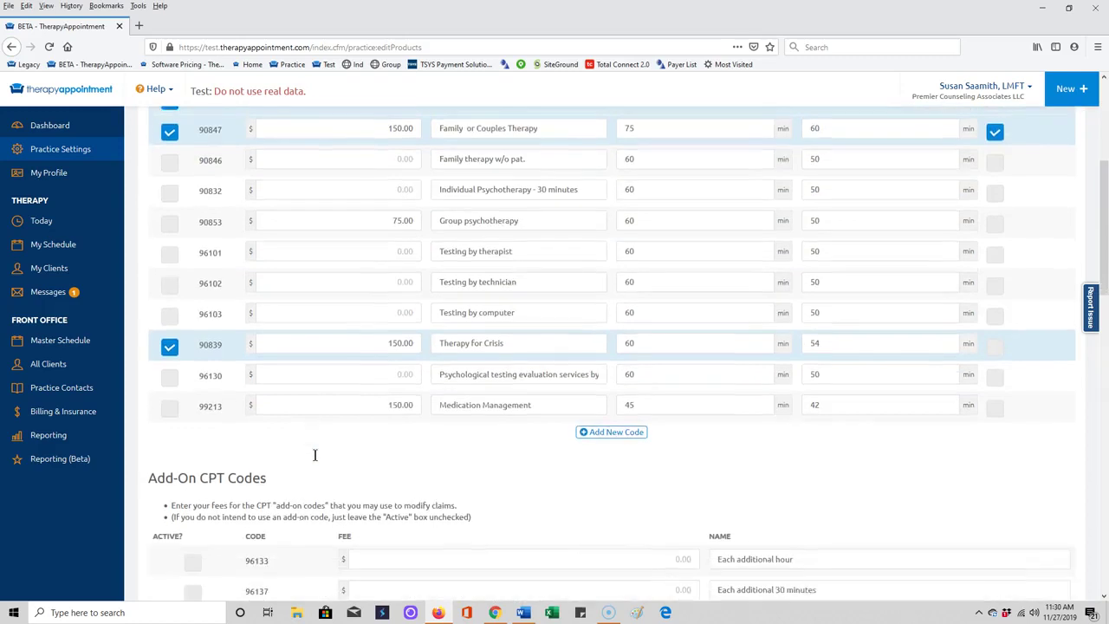
scroll(315, 455, "down", 5)
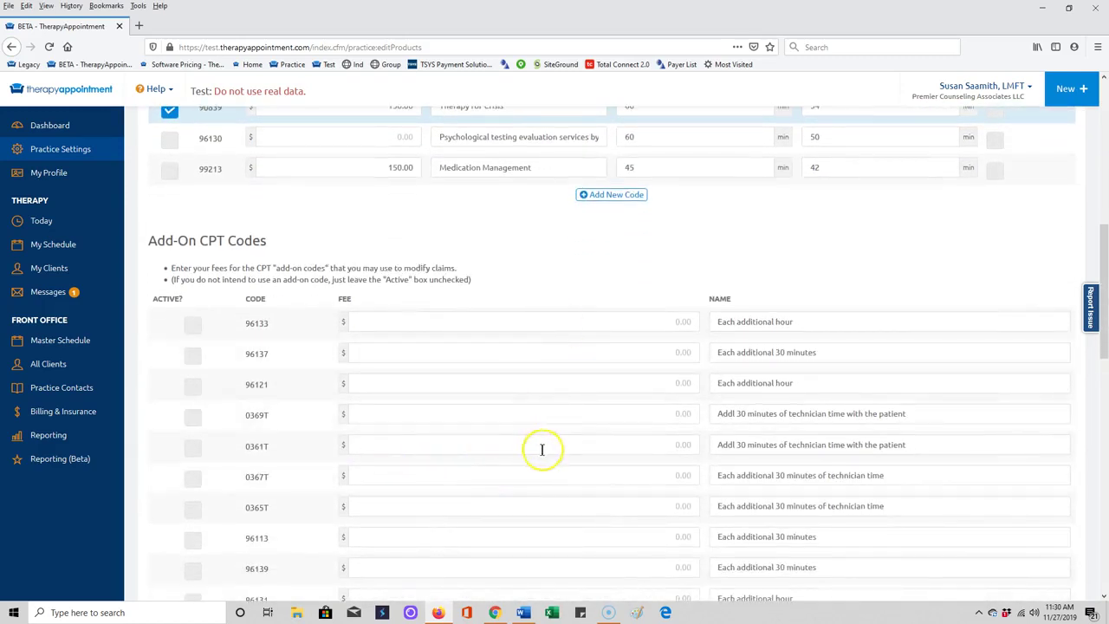
scroll(540, 444, "up", 4)
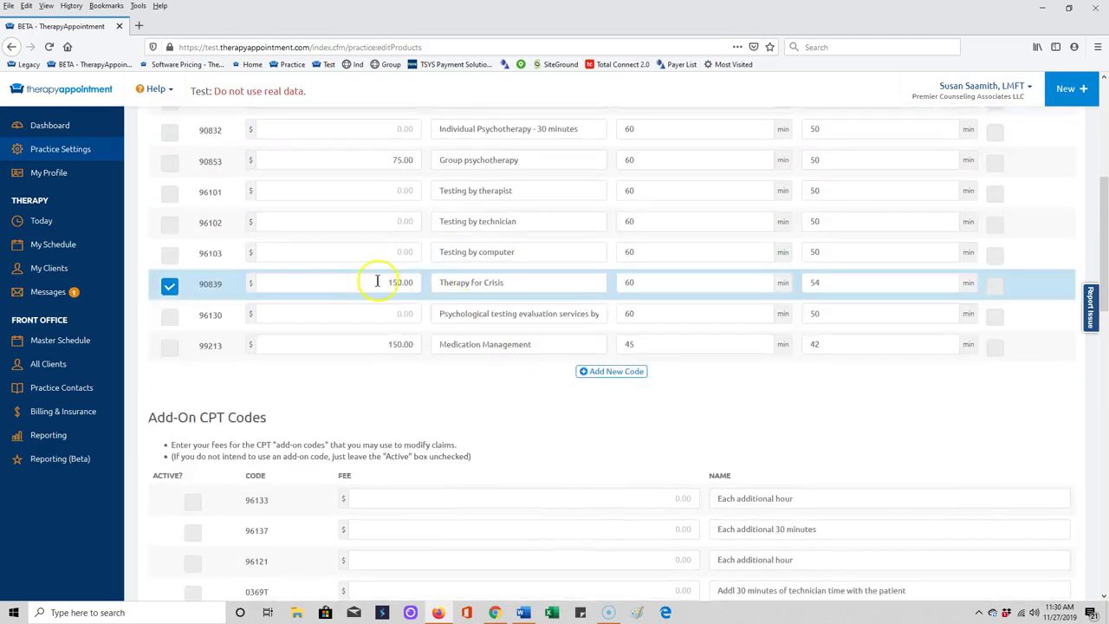
scroll(341, 279, "up", 3)
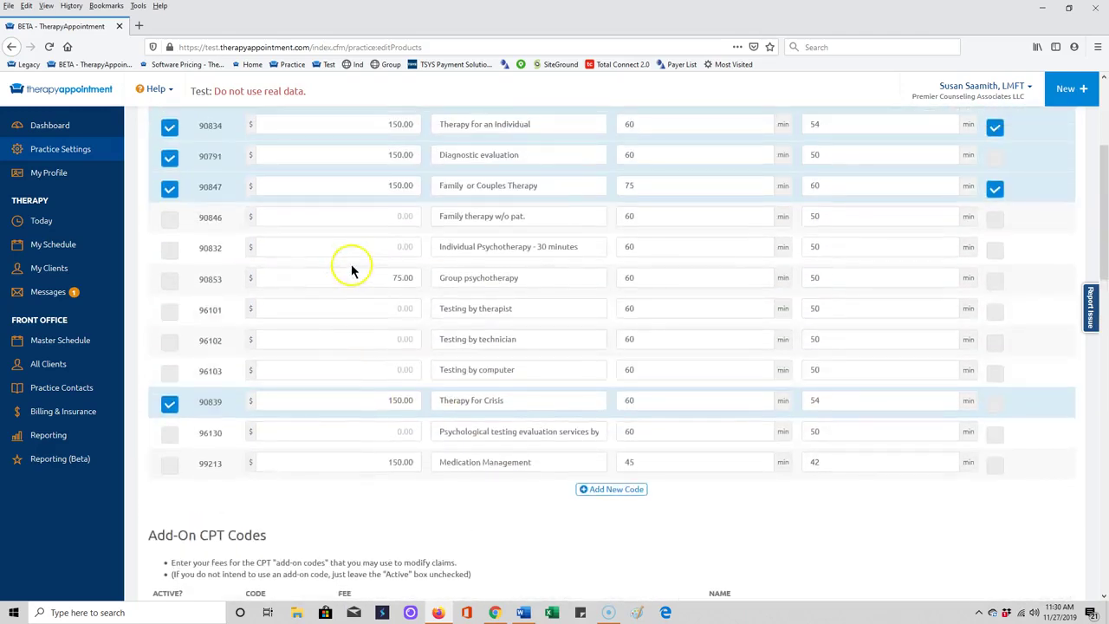
scroll(457, 456, "down", 4)
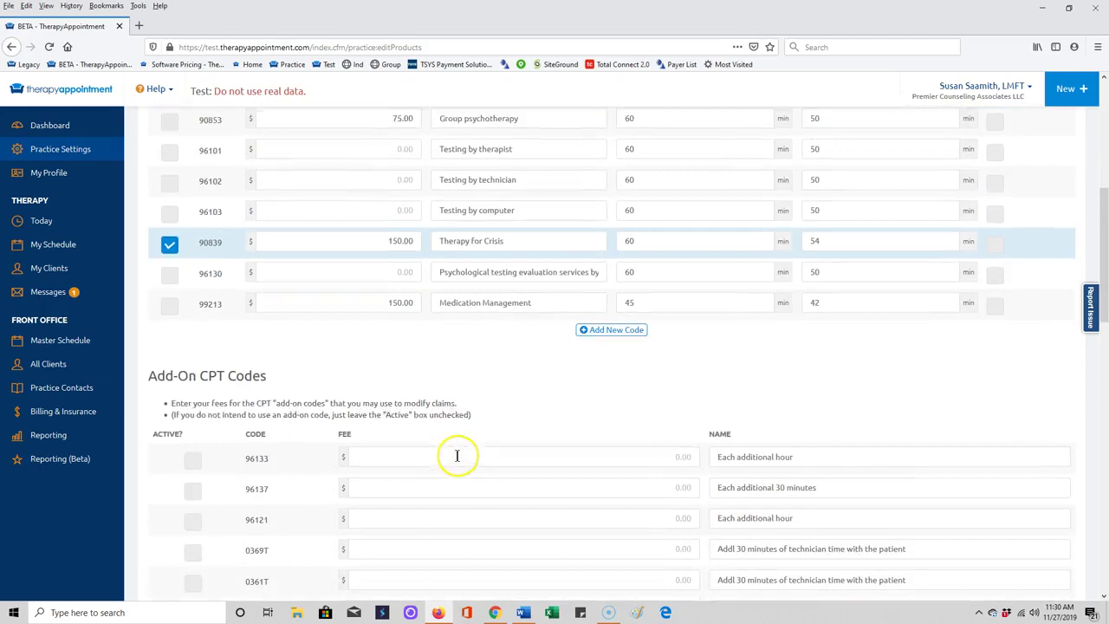
scroll(458, 461, "down", 3)
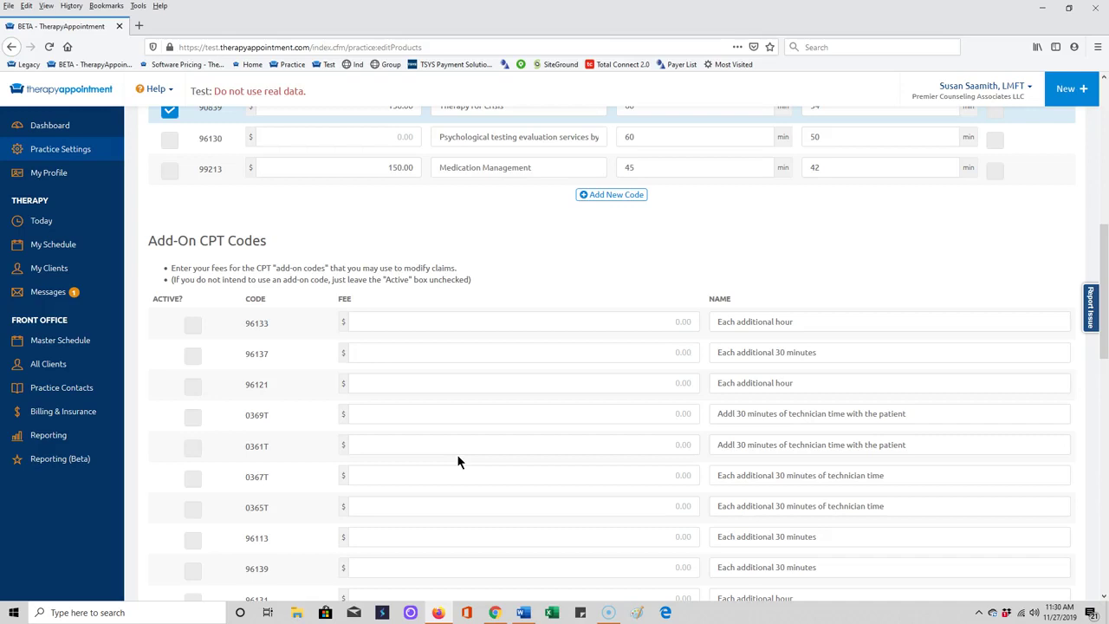
scroll(457, 459, "down", 3)
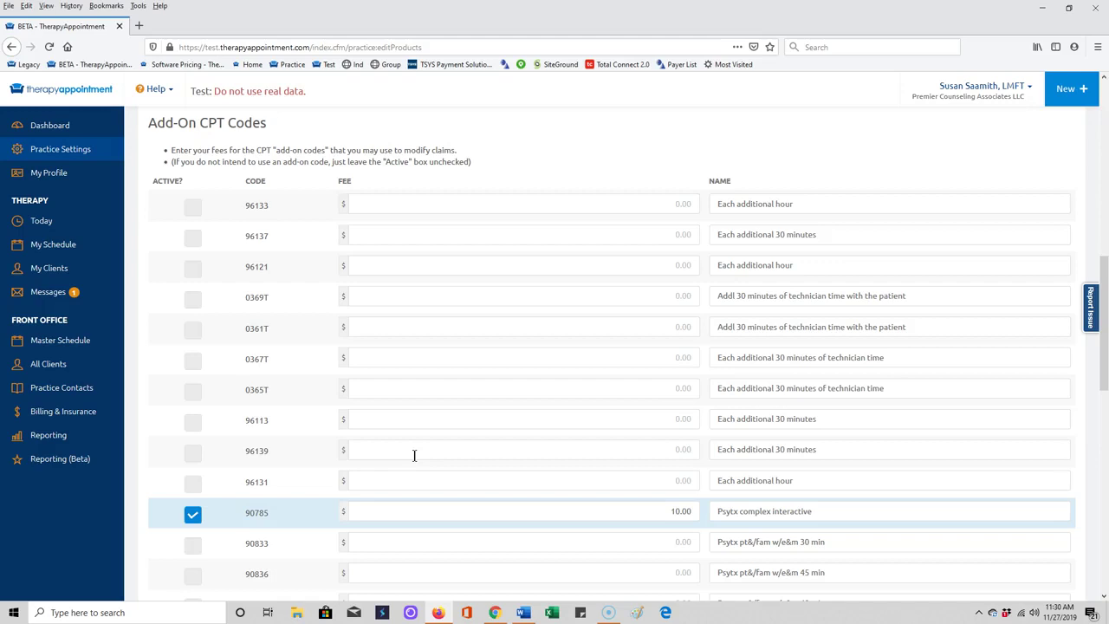
scroll(381, 472, "down", 5)
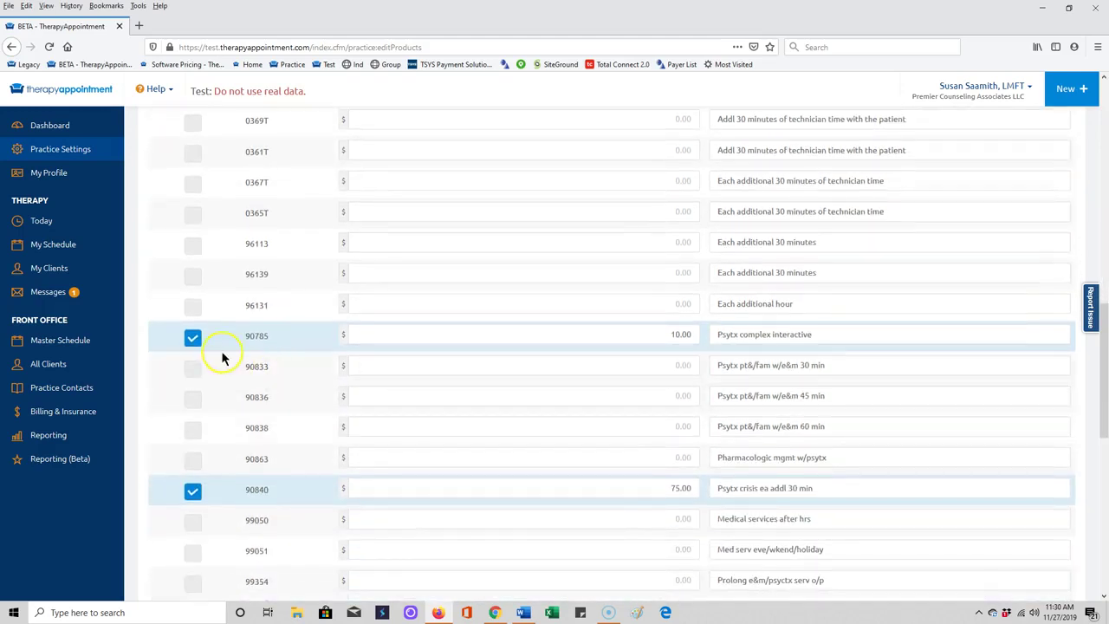
left_click(279, 347)
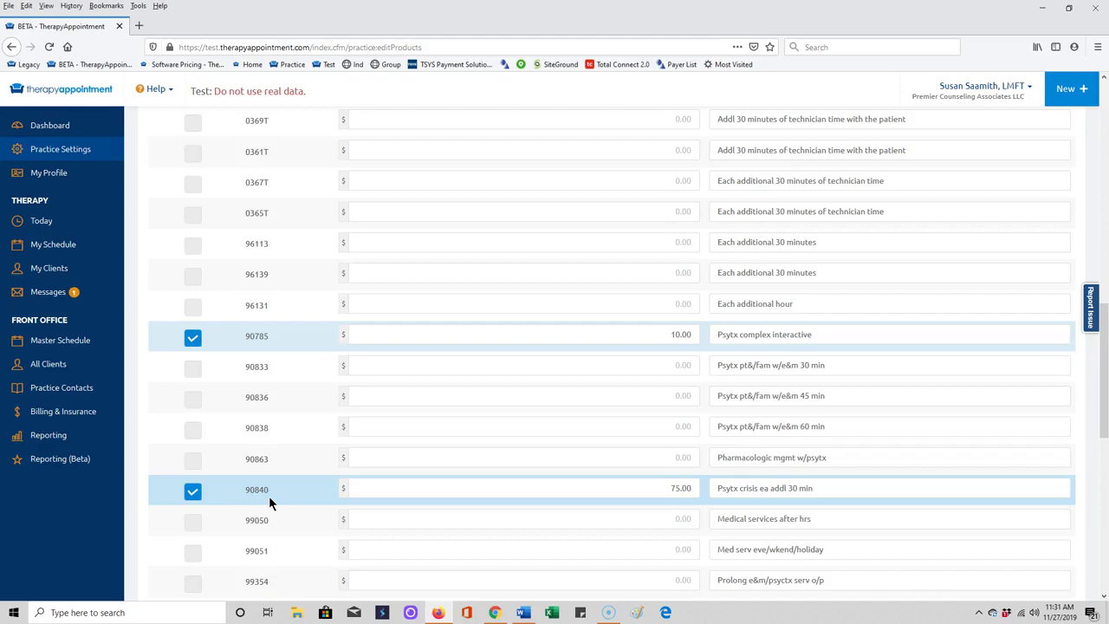
left_click(706, 507)
left_click(703, 509)
Step: Save the code changes, giving 25 active CPT, 9 custom and 8 add-on codes
scroll(705, 508, "down", 5)
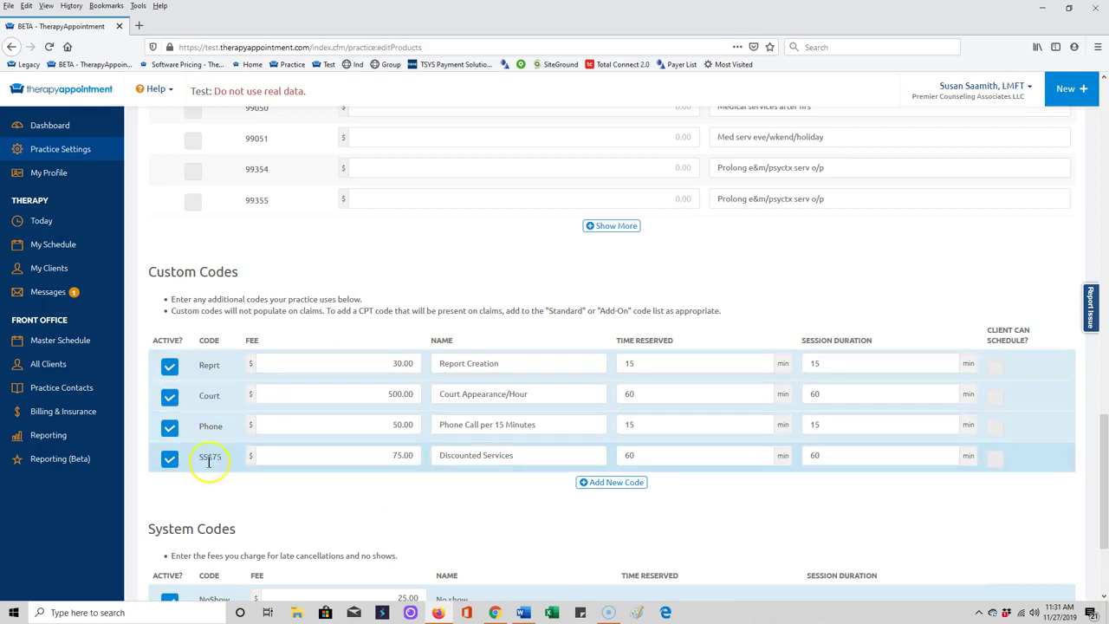
left_click(345, 475)
left_click(400, 486)
scroll(480, 448, "up", 15)
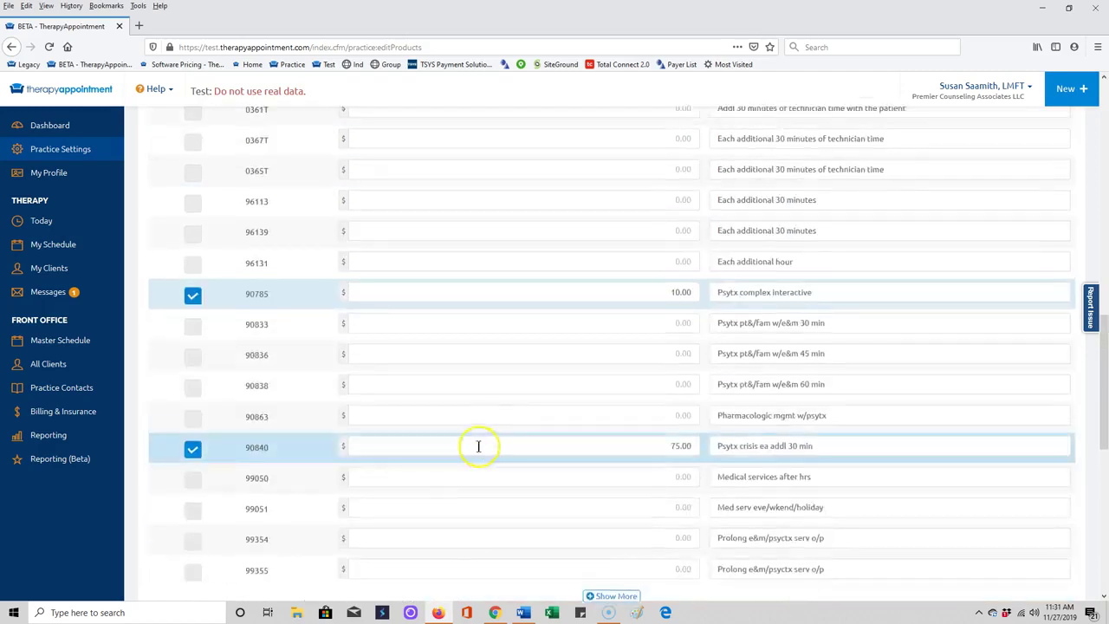
scroll(832, 515, "down", 15)
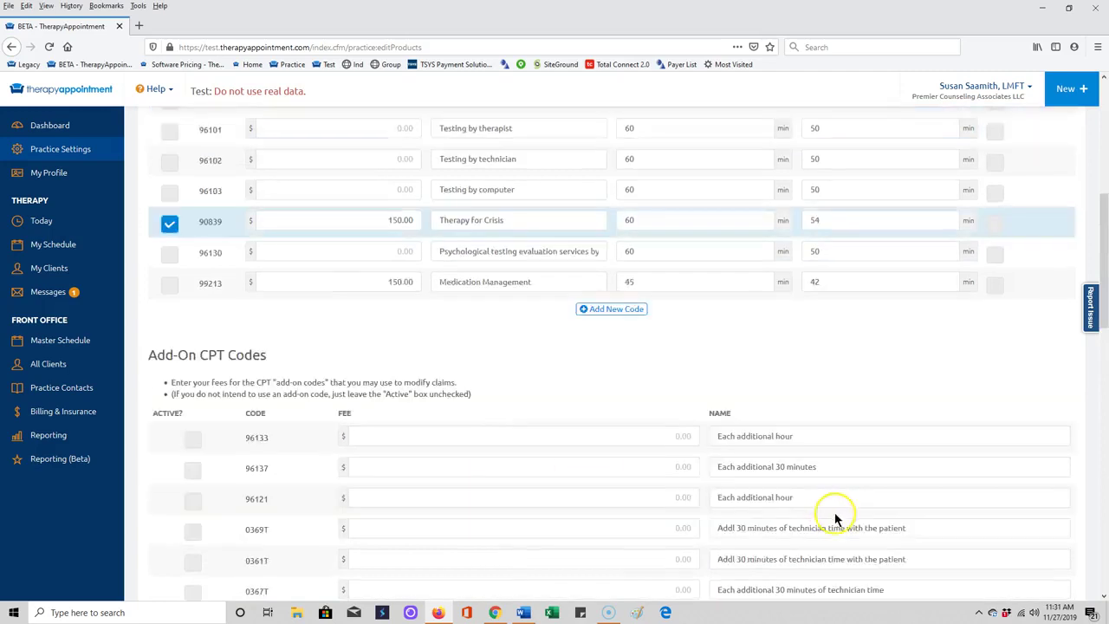
scroll(875, 550, "down", 1)
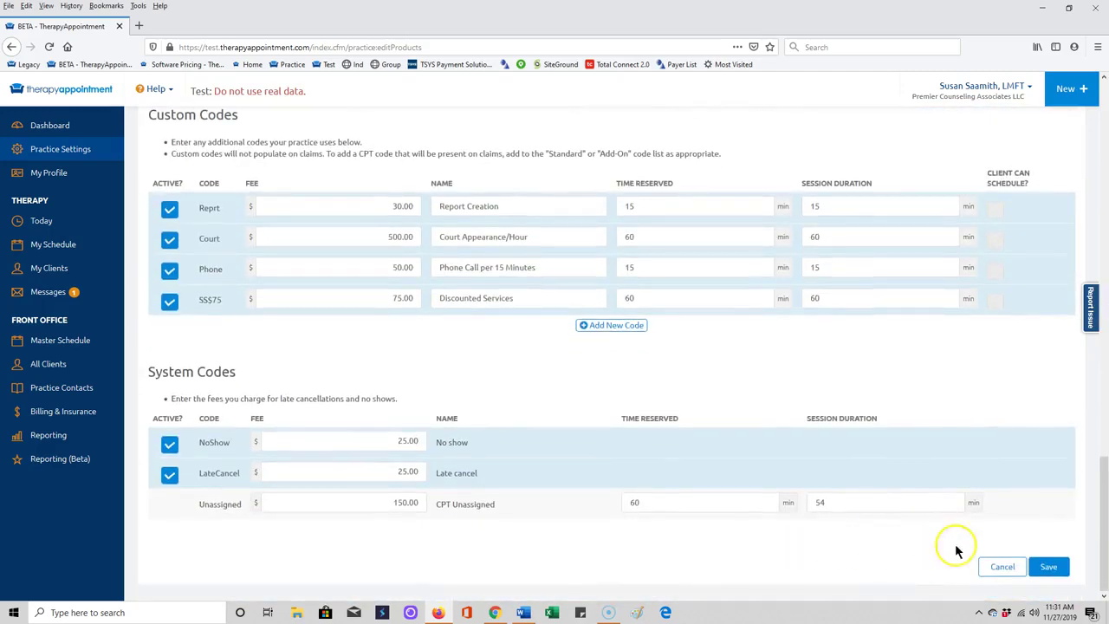
left_click(1048, 565)
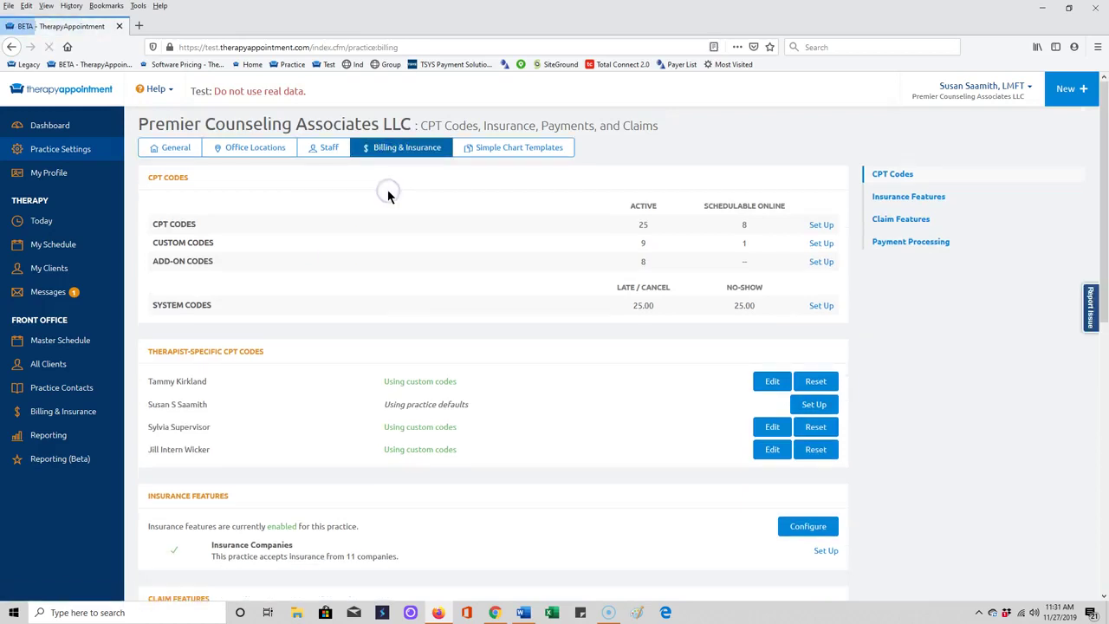
Step: Open the Insurance Companies setup listing the eleven accepted companies with payer IDs
left_click(382, 247)
scroll(372, 378, "down", 4)
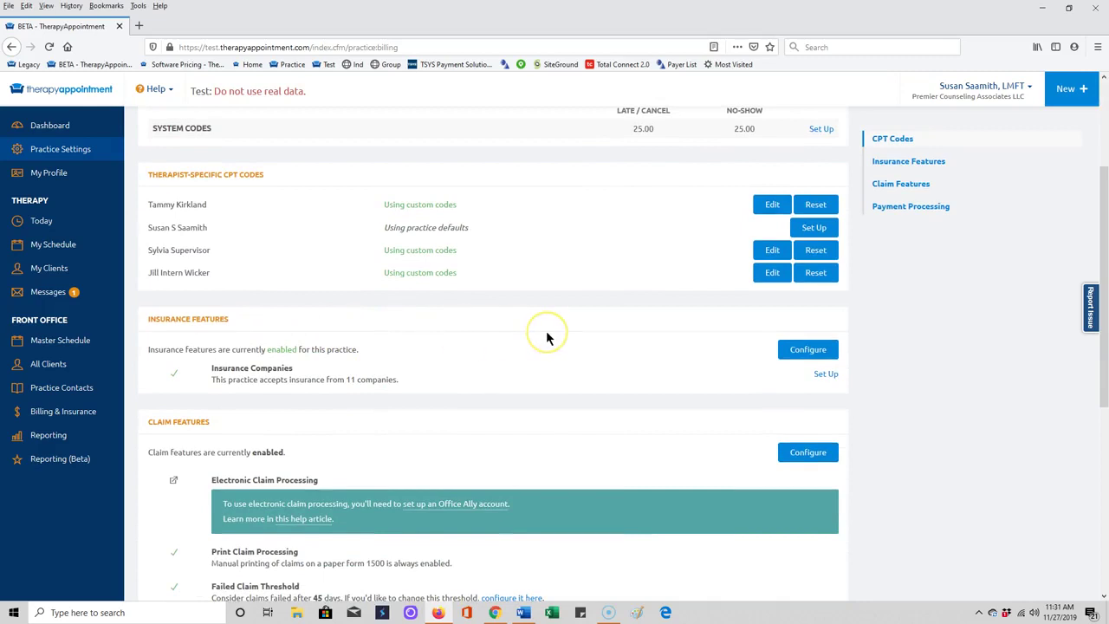
left_click(826, 375)
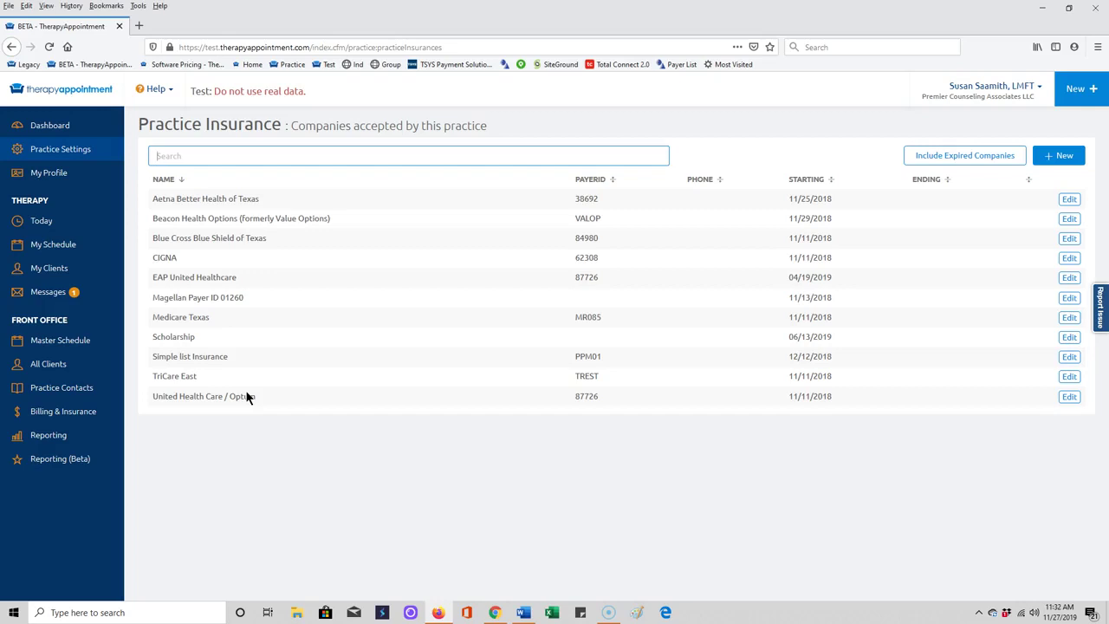
Step: Start a new insurance company and search the database for 'texas', then 'blue'
left_click(1059, 155)
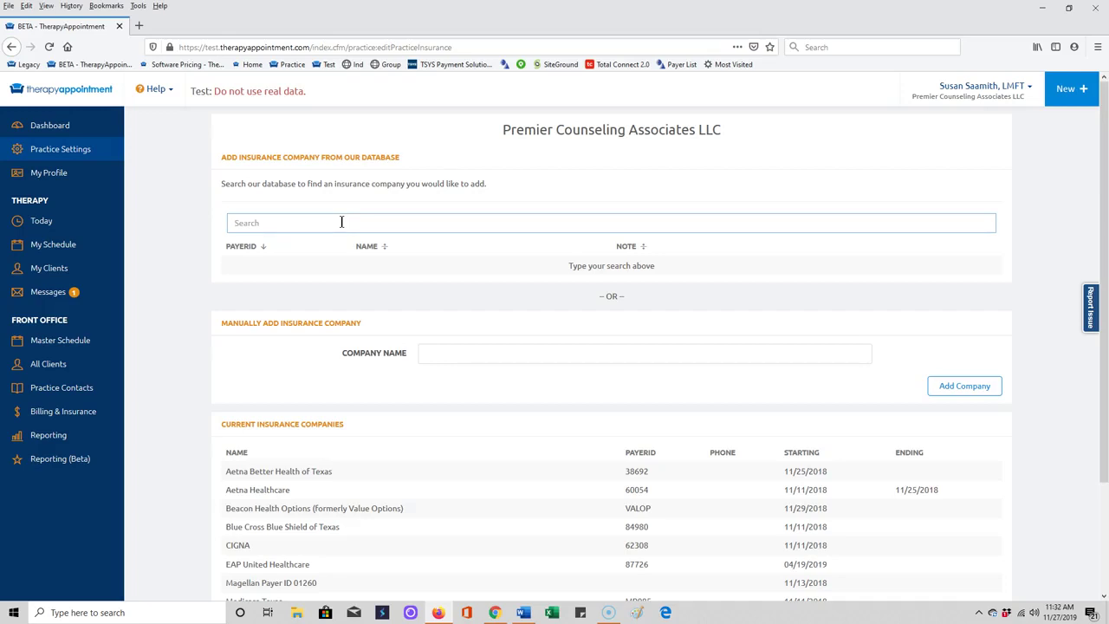
type("texas")
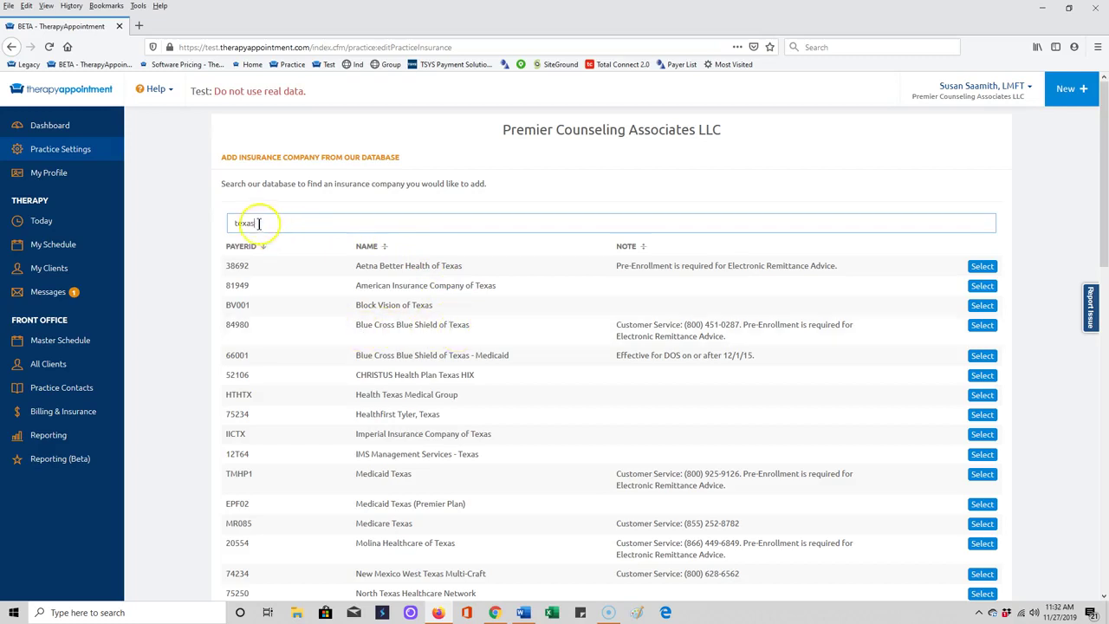
left_click_drag(268, 217, 206, 218)
left_click(206, 218)
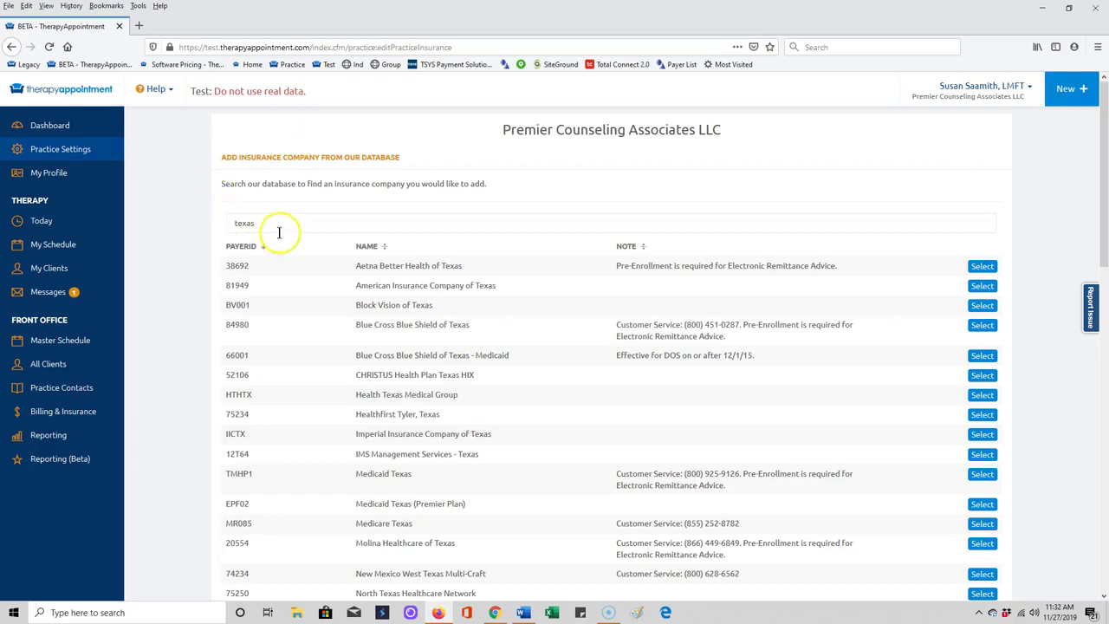
left_click_drag(278, 227, 217, 230)
type("blue")
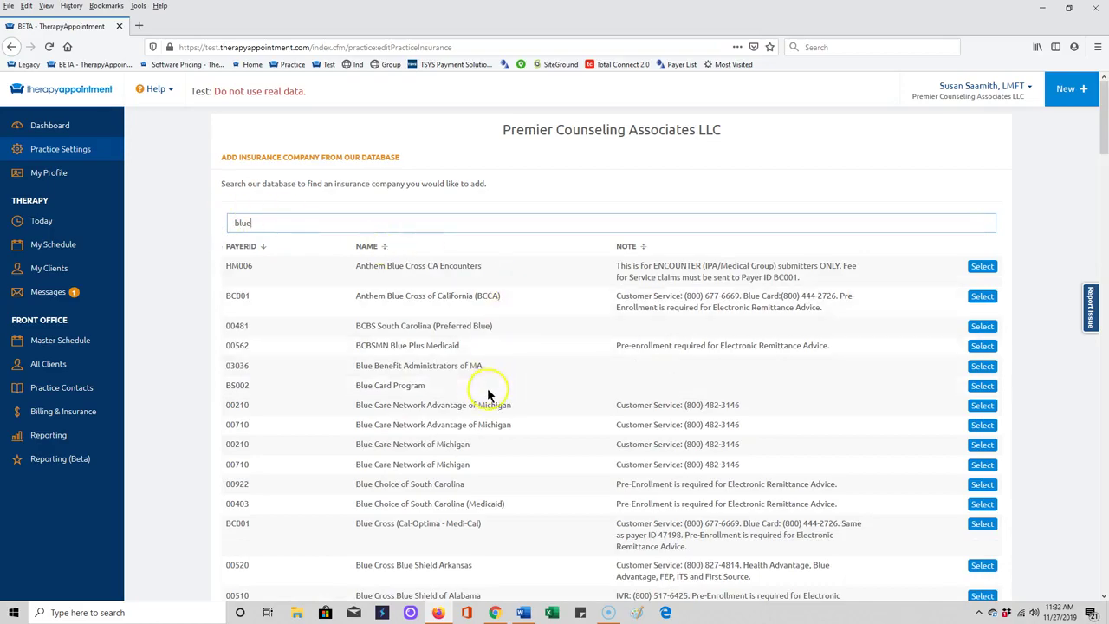
scroll(484, 394, "down", 10)
scroll(483, 400, "down", 10)
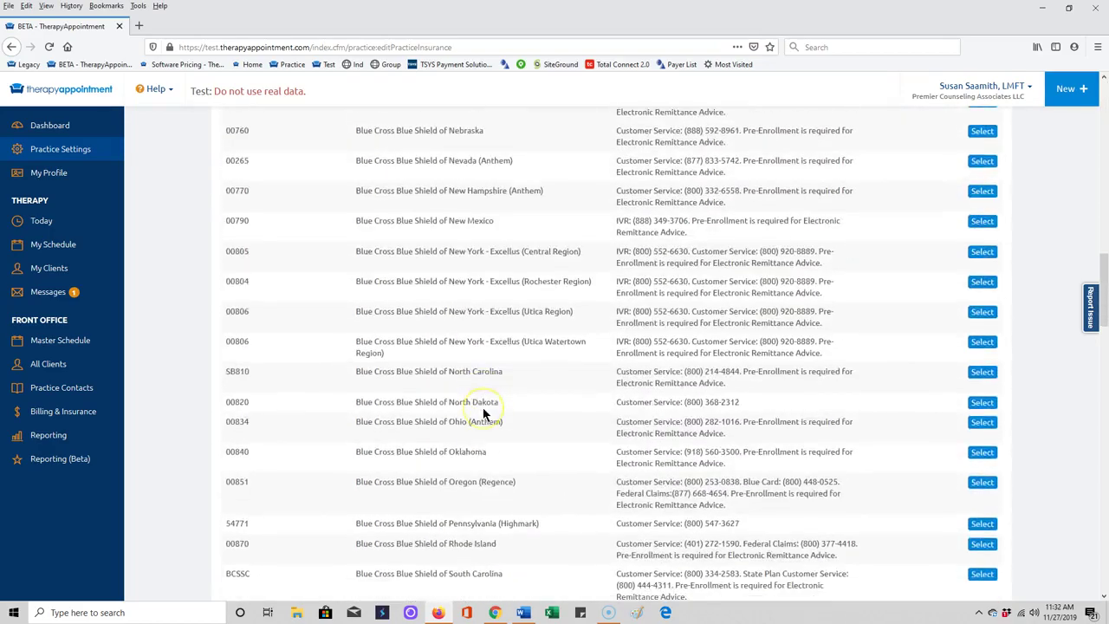
scroll(483, 407, "up", 8)
scroll(483, 411, "up", 10)
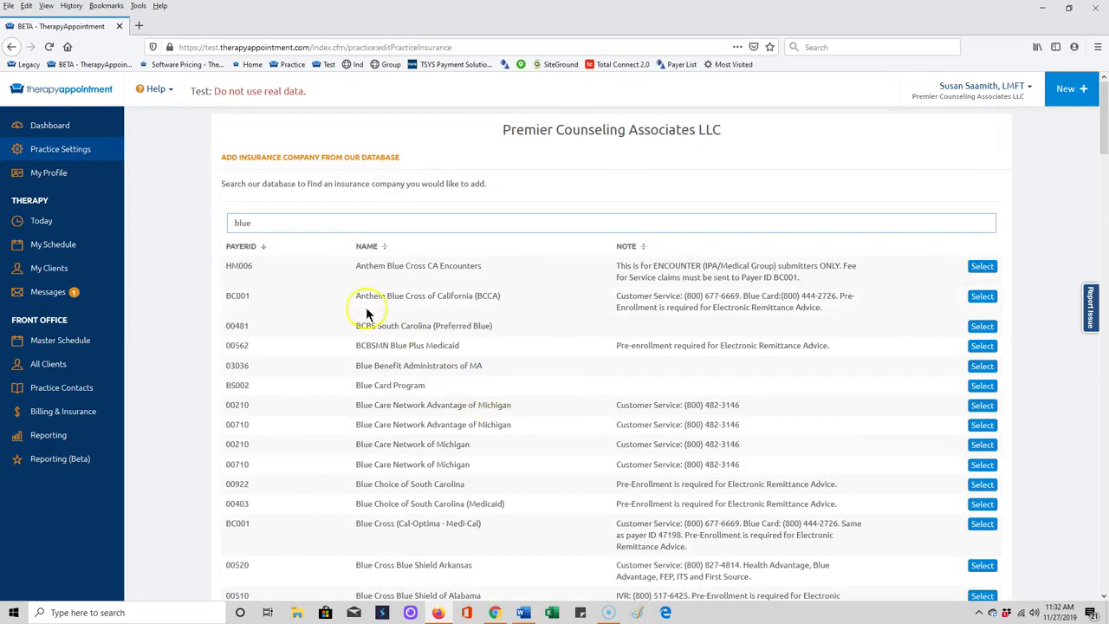
Step: Replace the search with 'aetna' and browse the Aetna plans and their payer IDs
left_click_drag(276, 224, 198, 214)
type("aetna")
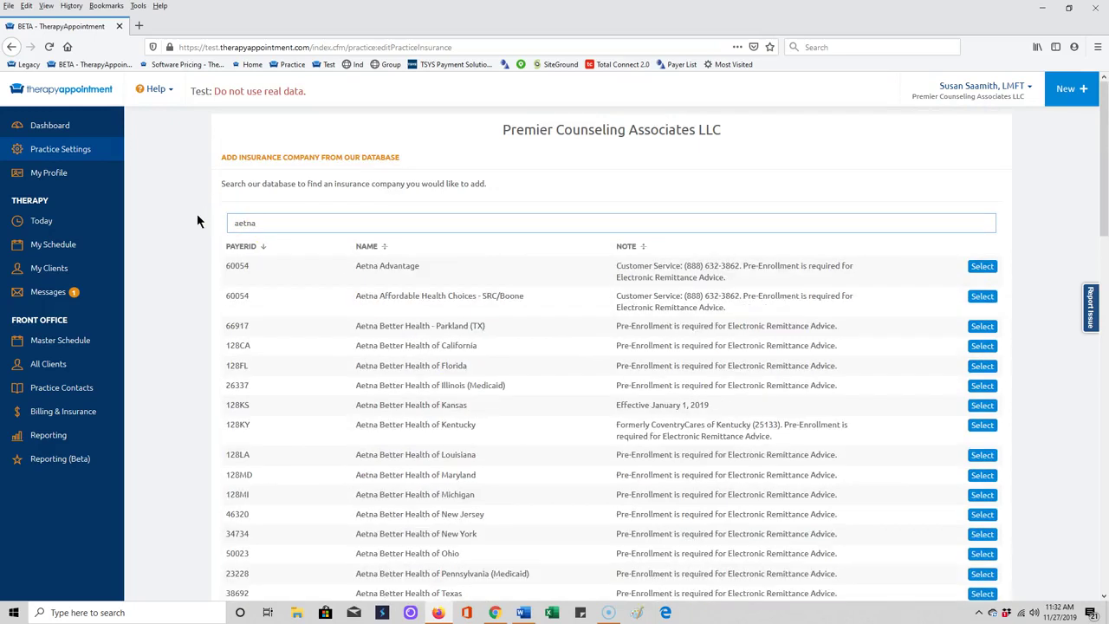
scroll(427, 360, "down", 1)
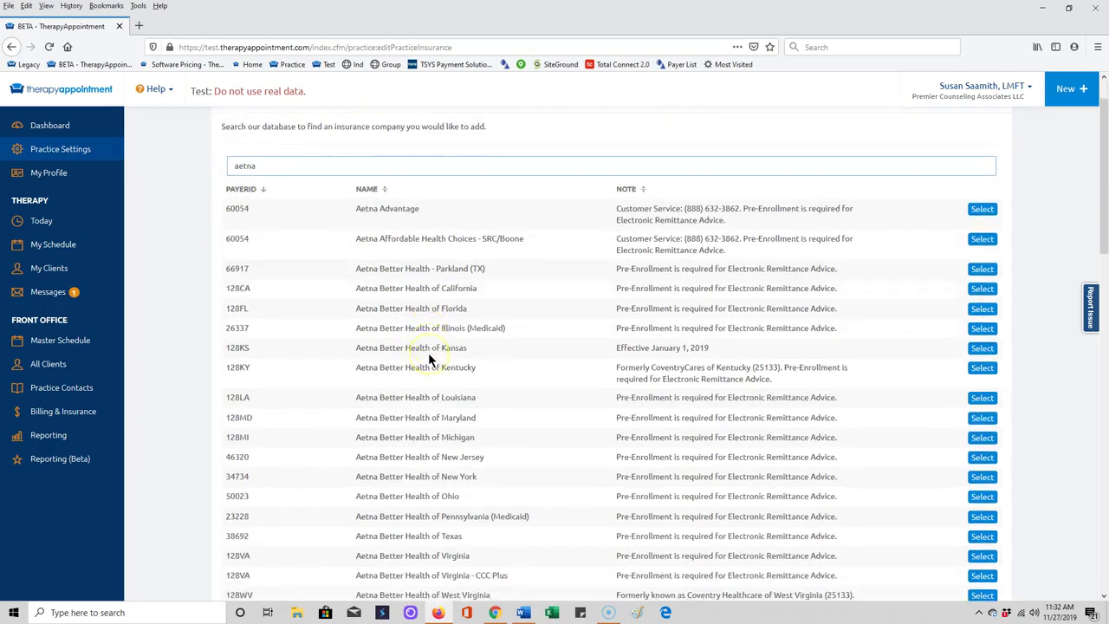
scroll(427, 359, "down", 2)
scroll(428, 359, "up", 3)
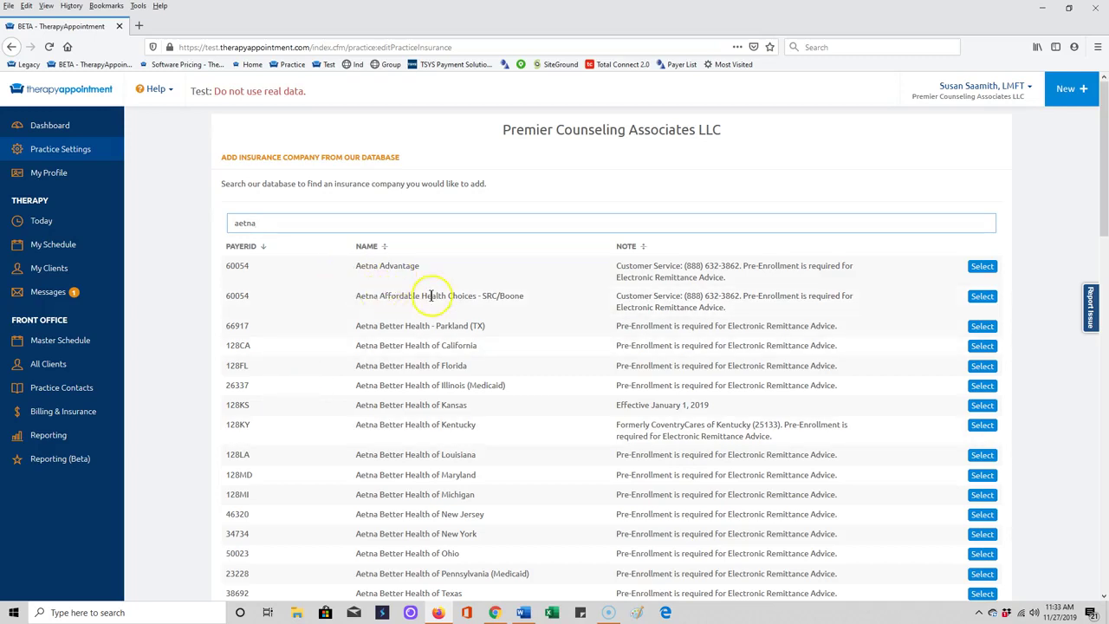
scroll(391, 407, "down", 3)
scroll(392, 417, "down", 4)
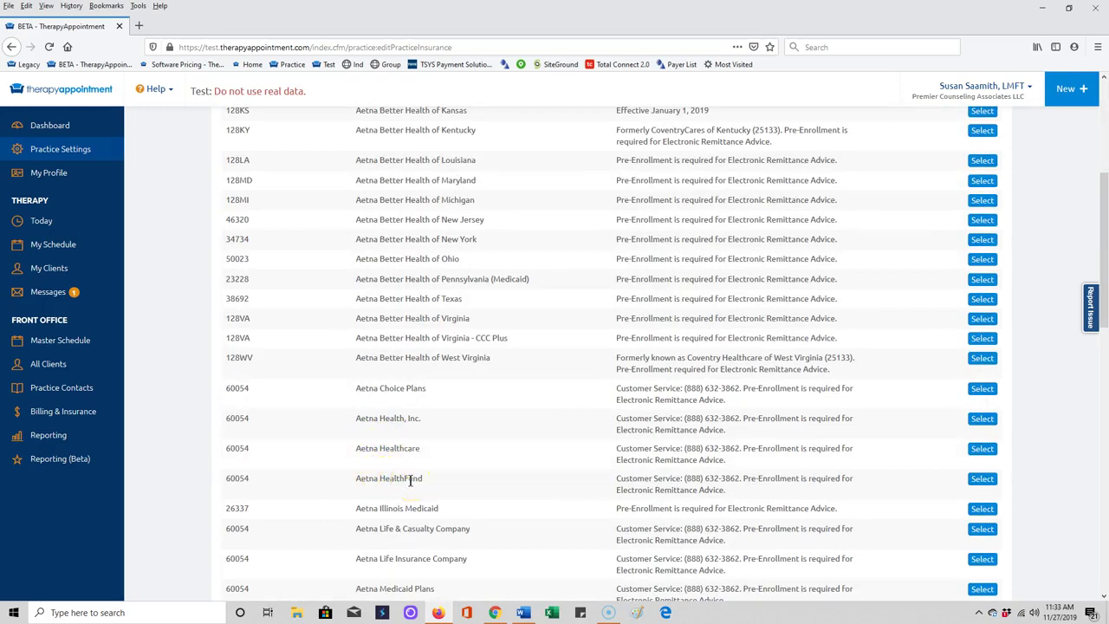
scroll(364, 499, "down", 1)
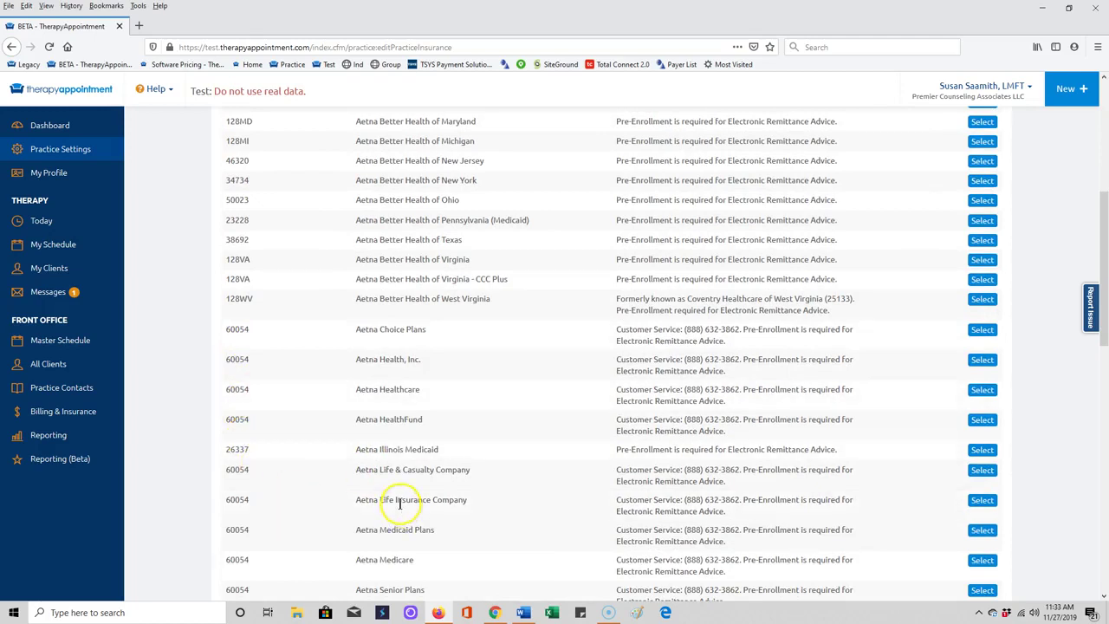
scroll(400, 507, "up", 5)
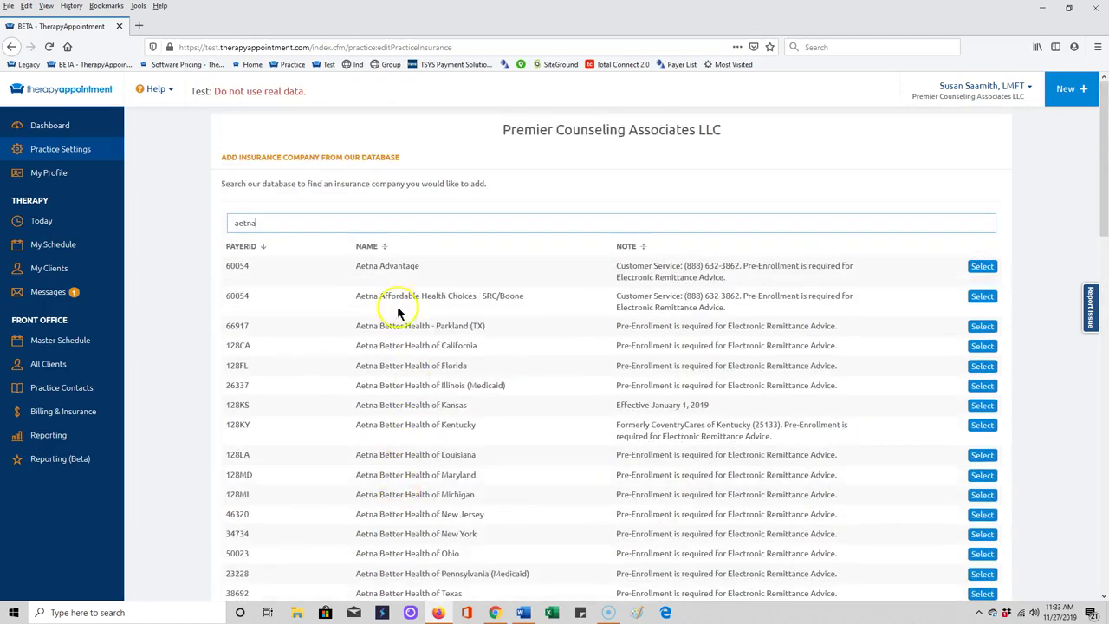
Step: Select Aetna Advantage and review its pre-filled form: Group, Electronic, payer ID 60054
left_click(982, 266)
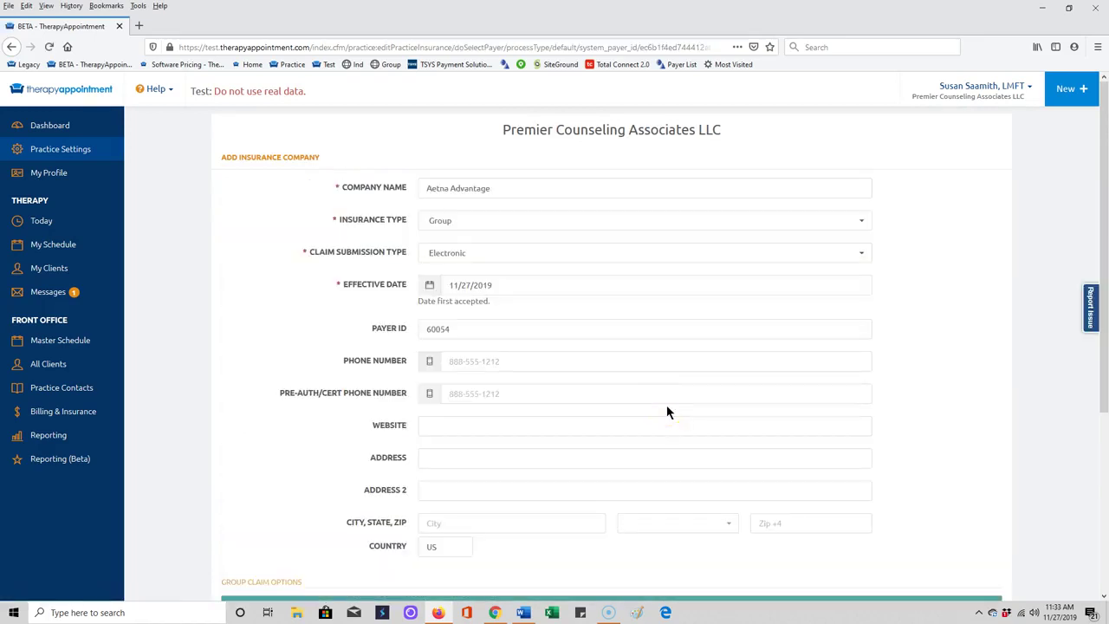
scroll(662, 445, "down", 5)
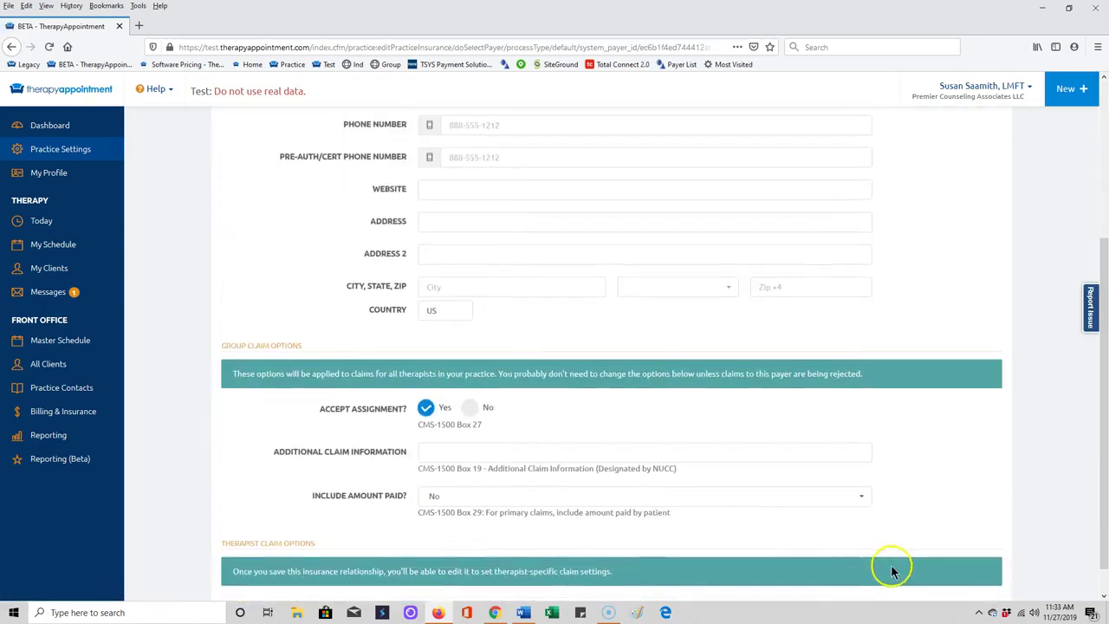
left_click(849, 582)
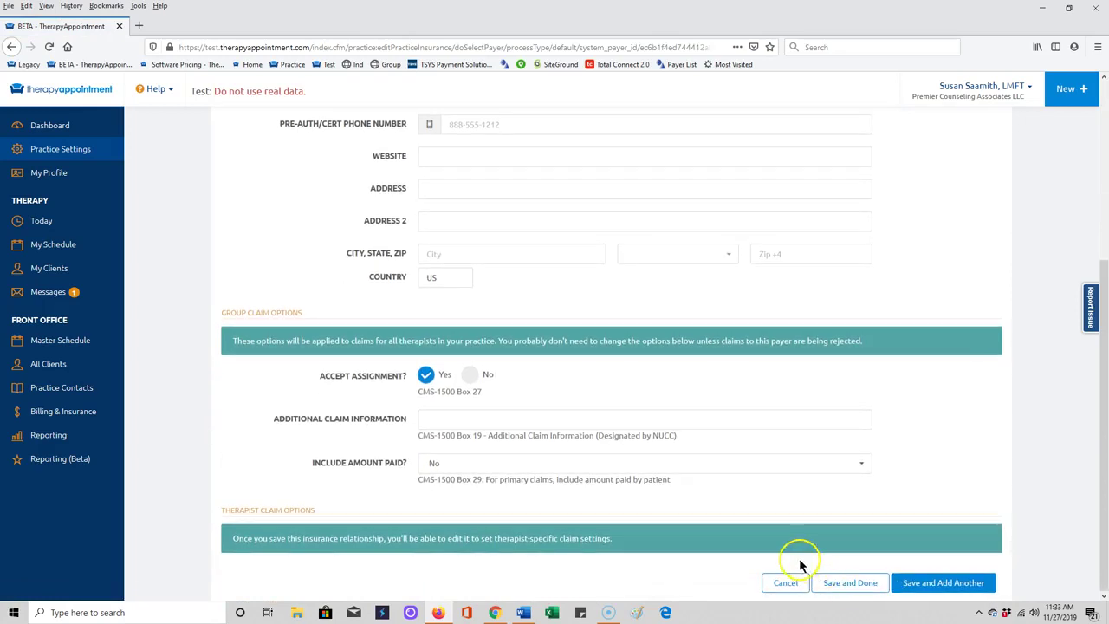
scroll(573, 424, "up", 2)
scroll(572, 429, "up", 4)
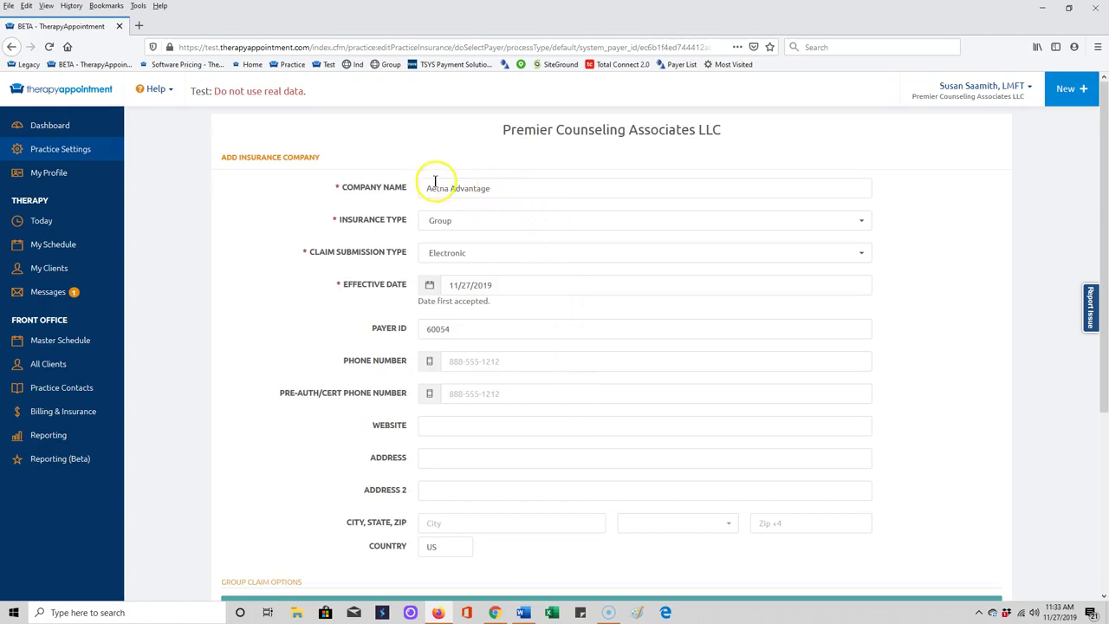
Step: Keep Insurance Type as Group and switch Claim Submission Type from Electronic to Simple
left_click(507, 222)
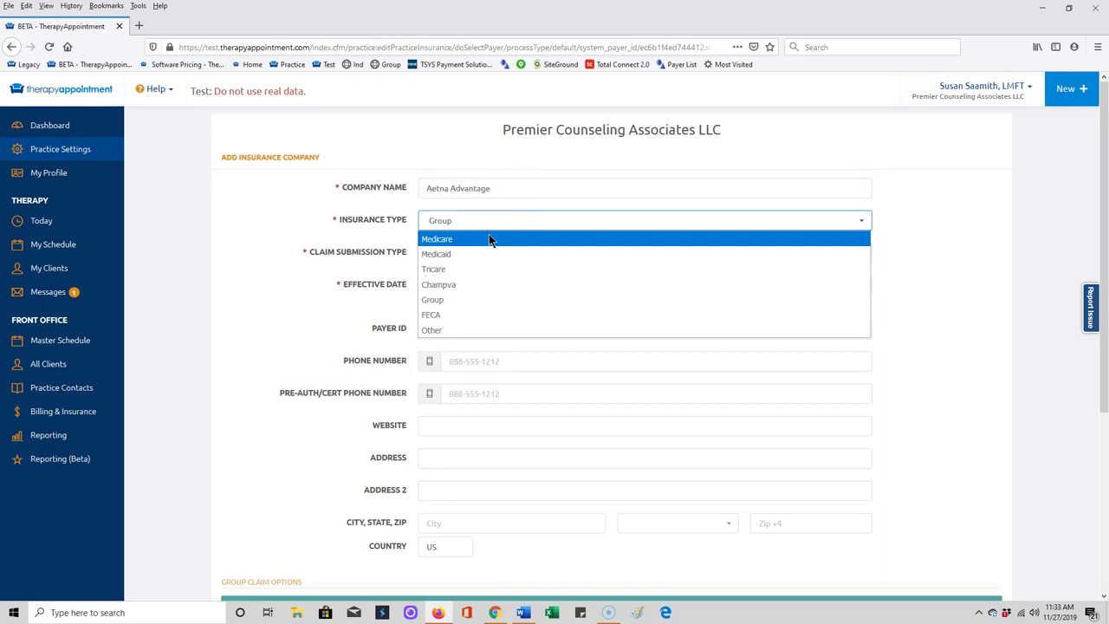
left_click(494, 186)
left_click(495, 222)
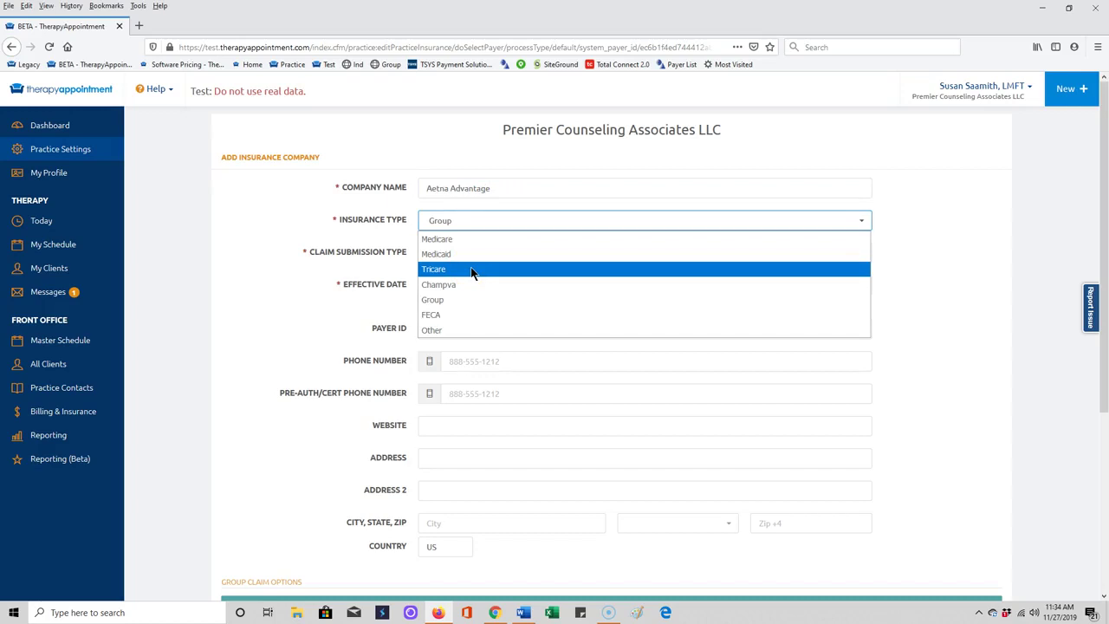
left_click(482, 221)
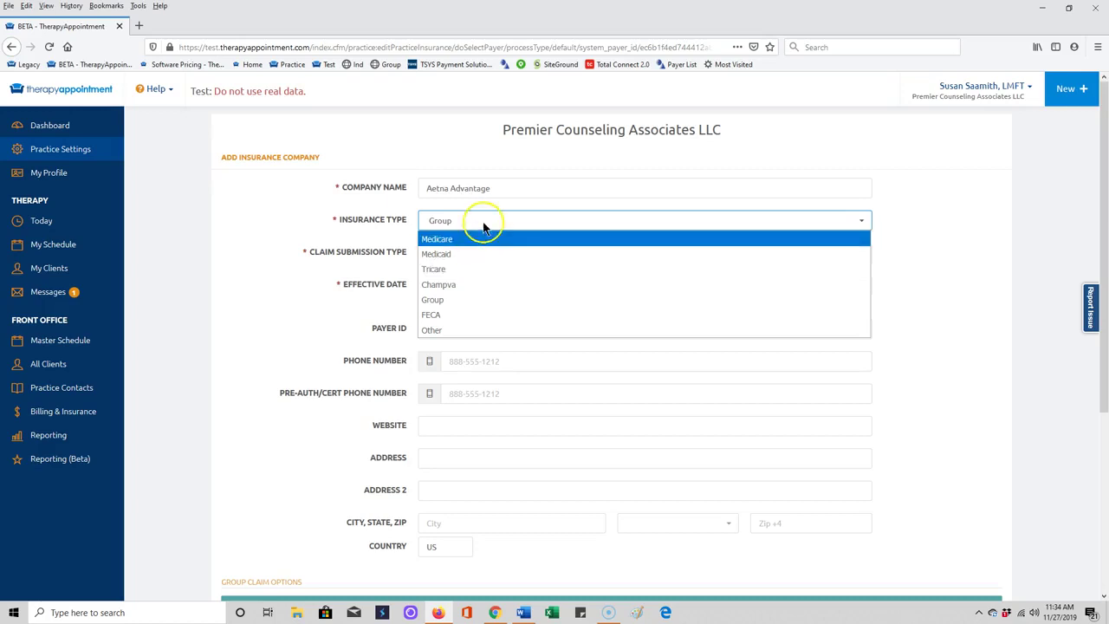
left_click(477, 253)
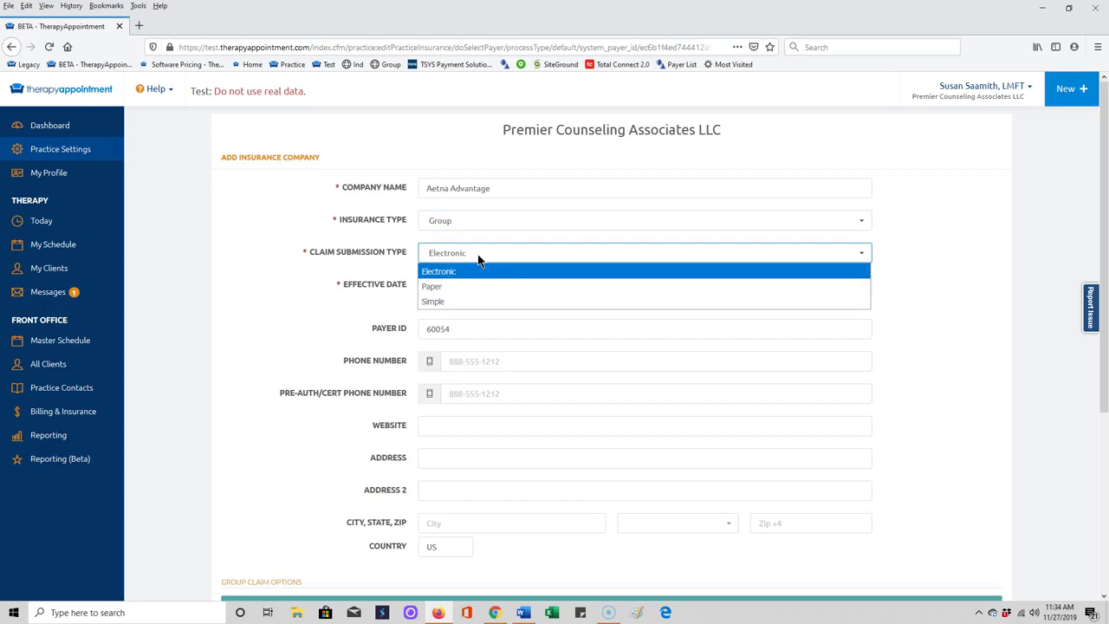
left_click(477, 252)
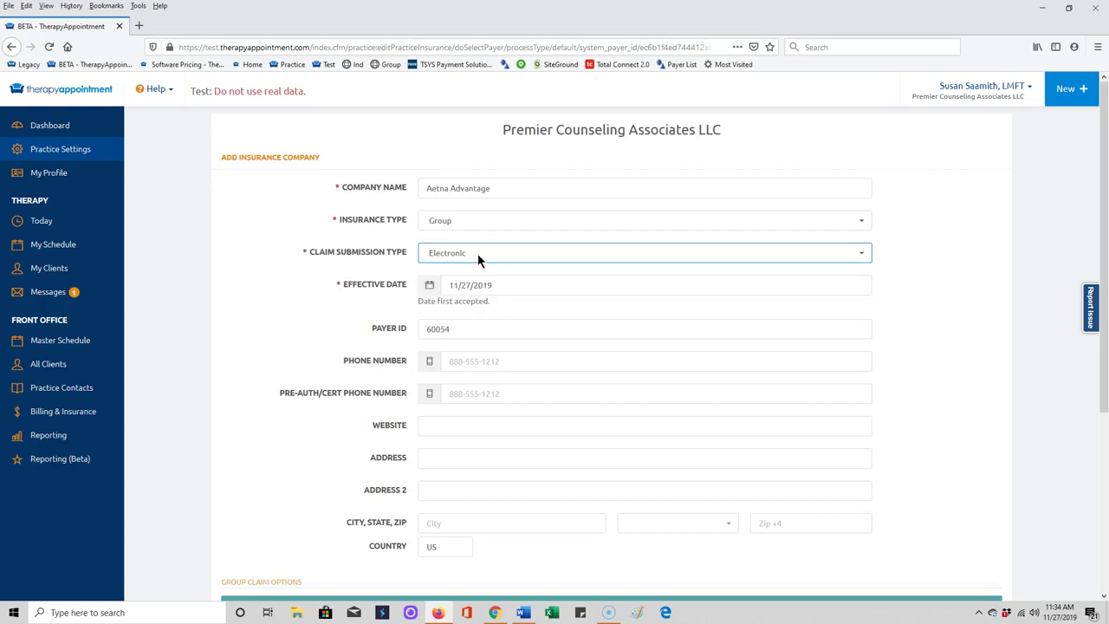
left_click(477, 260)
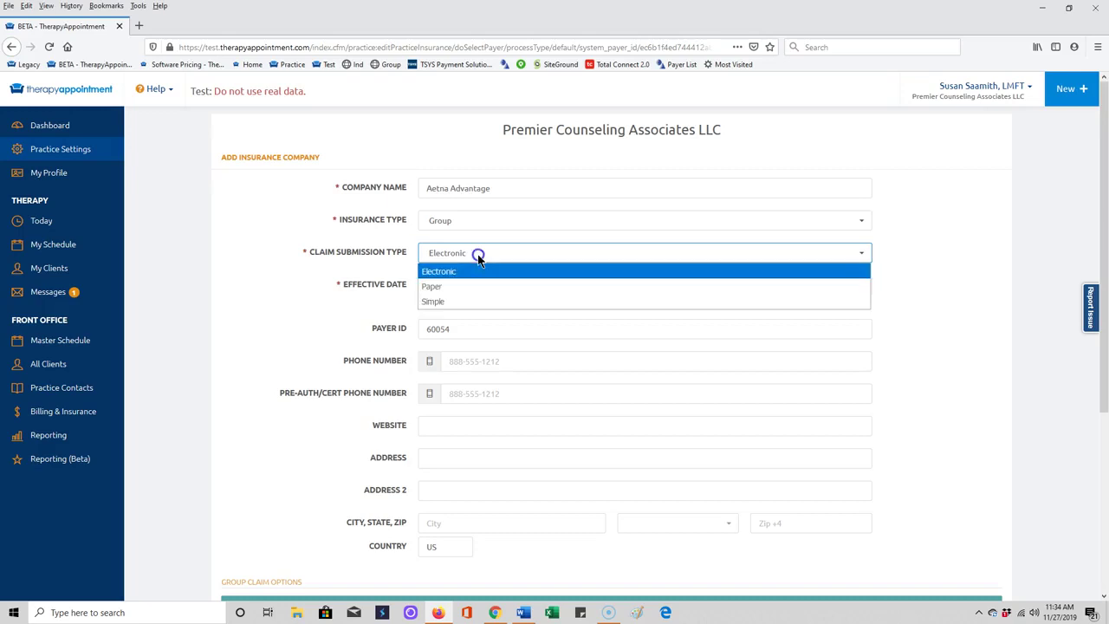
left_click(465, 303)
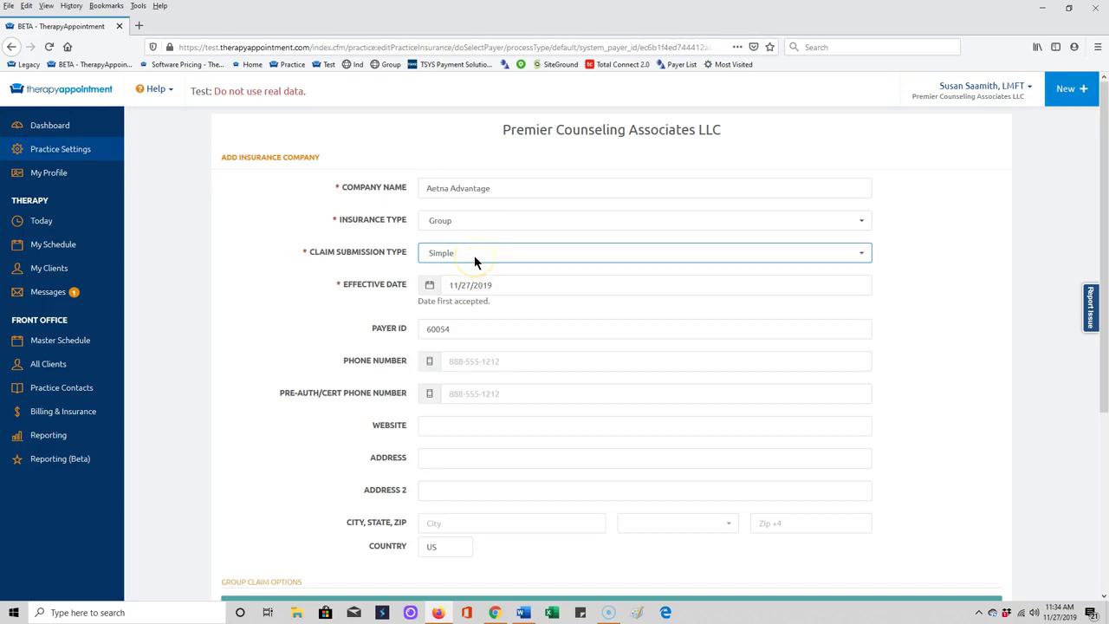
Step: Save the Aetna Advantage insurance company, which triggers the duplicate payer ID 60054 warning
left_click(483, 188)
scroll(546, 273, "down", 3)
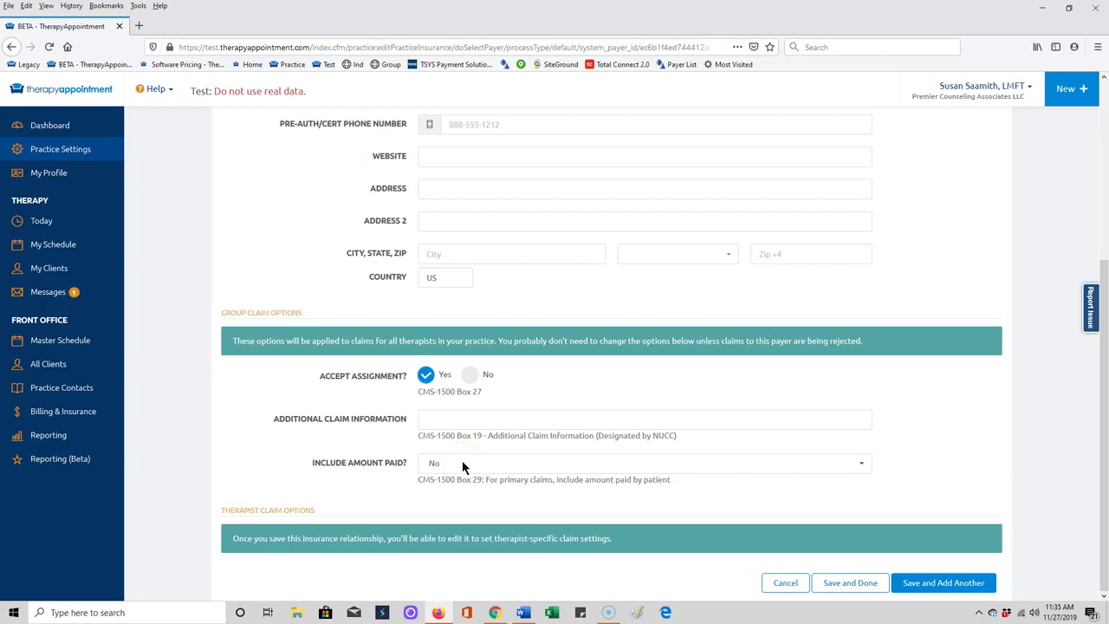
left_click(850, 582)
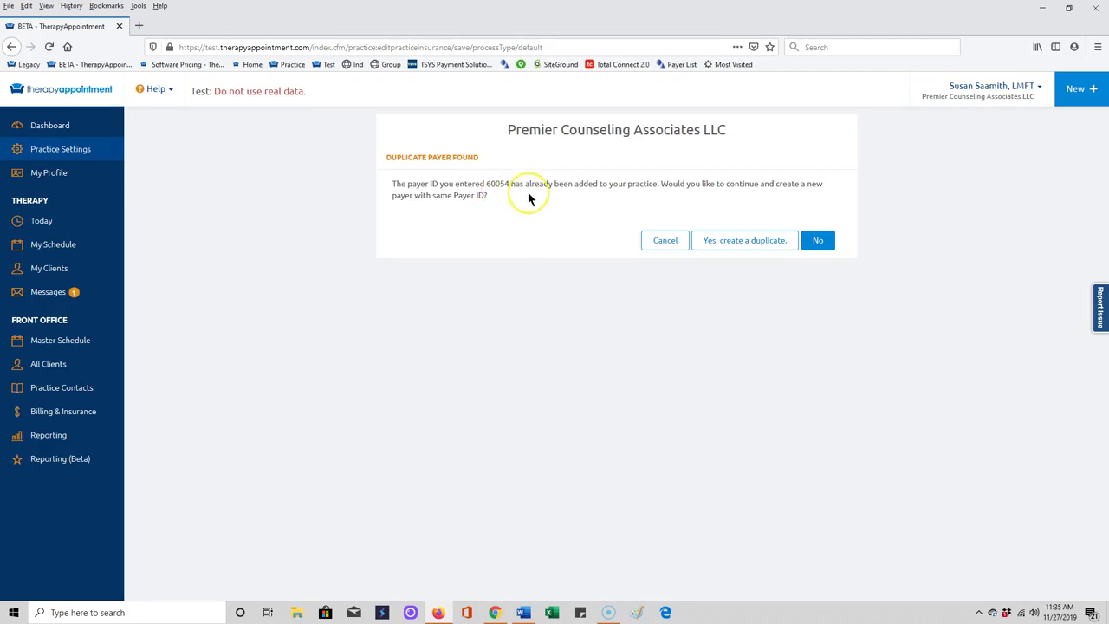
Step: Decline the duplicate payer and return to the Billing & Insurance settings listing 11 accepted companies
left_click(816, 240)
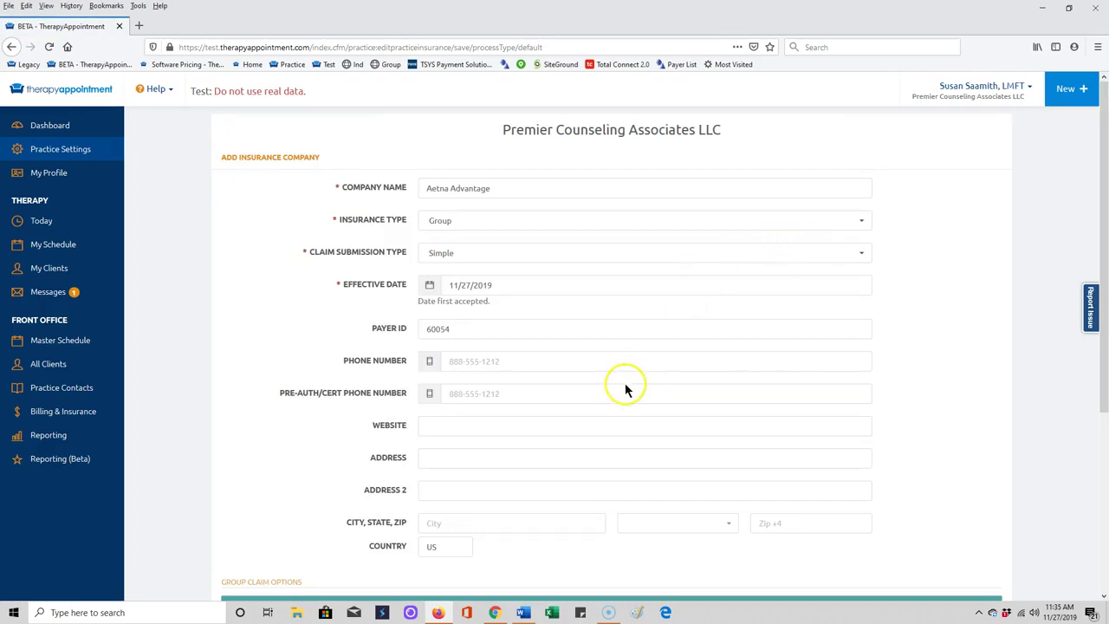
left_click(84, 148)
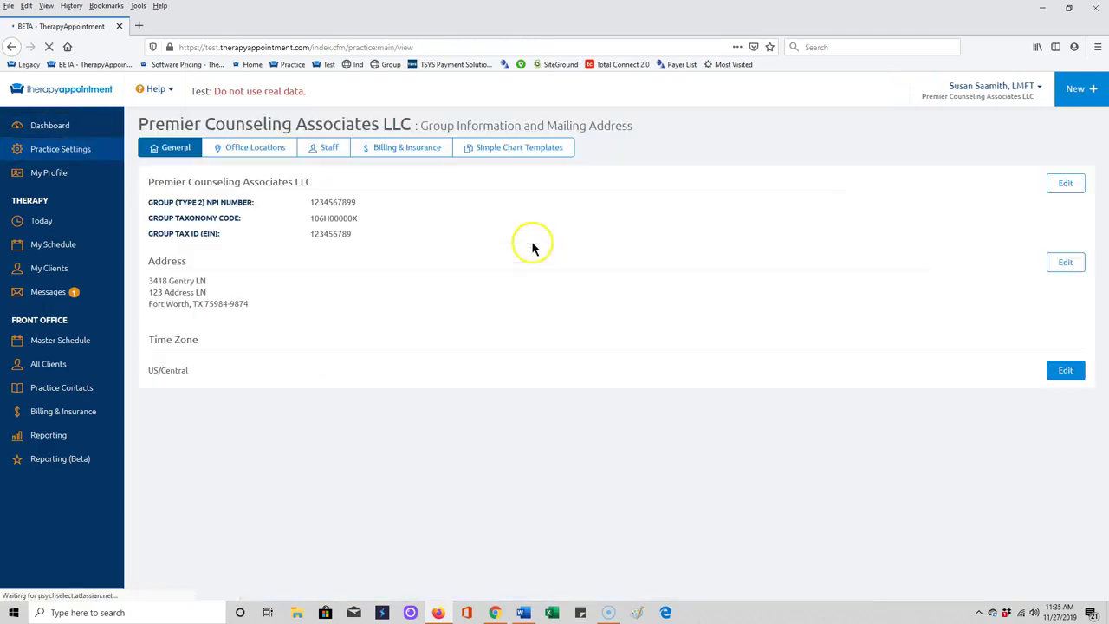
left_click(413, 154)
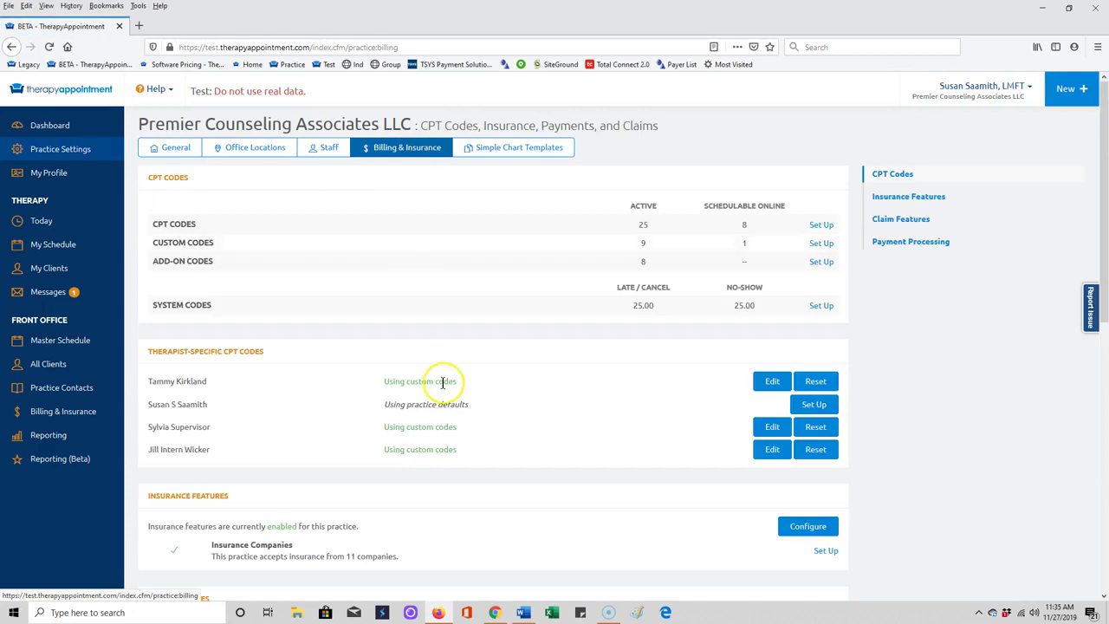
scroll(441, 383, "down", 2)
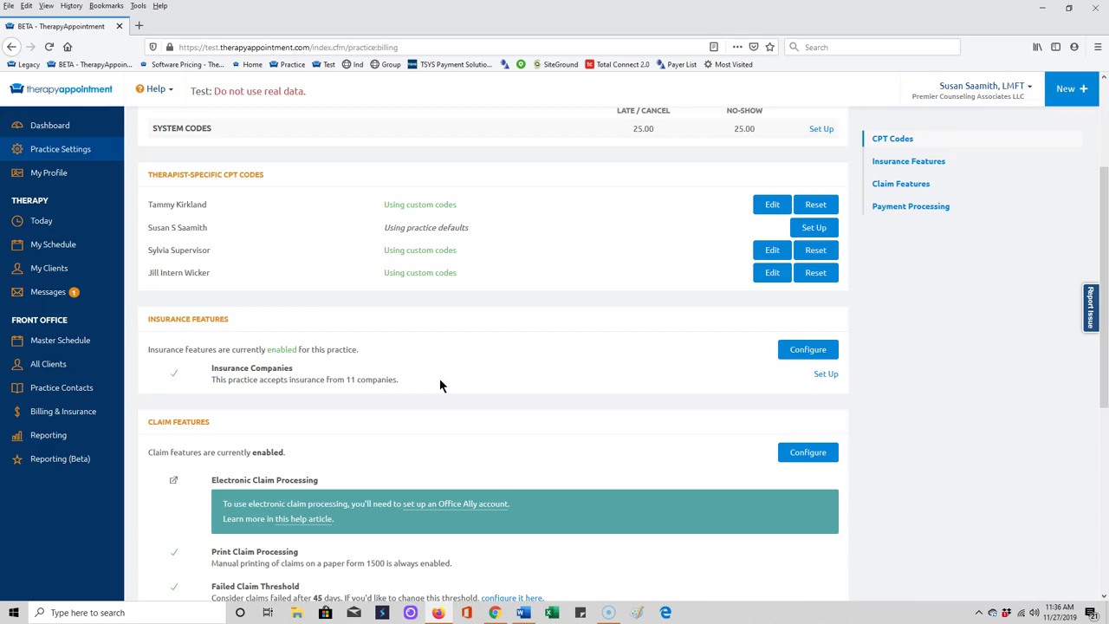
Step: From the accepted insurance list, open the intern therapist's Aetna Better Health of Texas claim settings
left_click(826, 375)
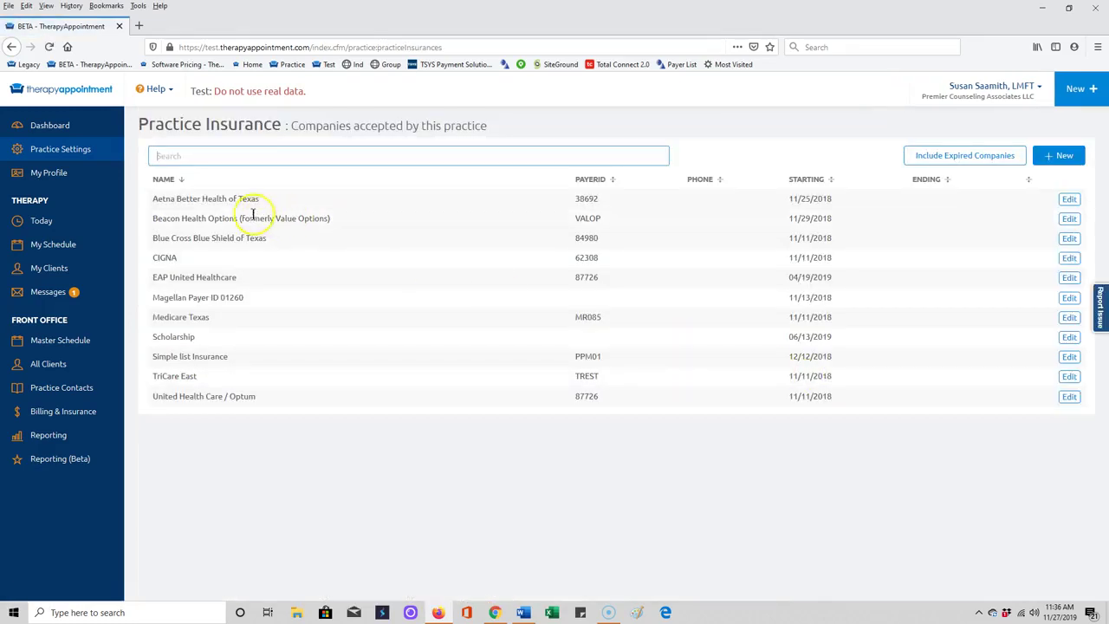
left_click(1071, 199)
scroll(681, 424, "down", 3)
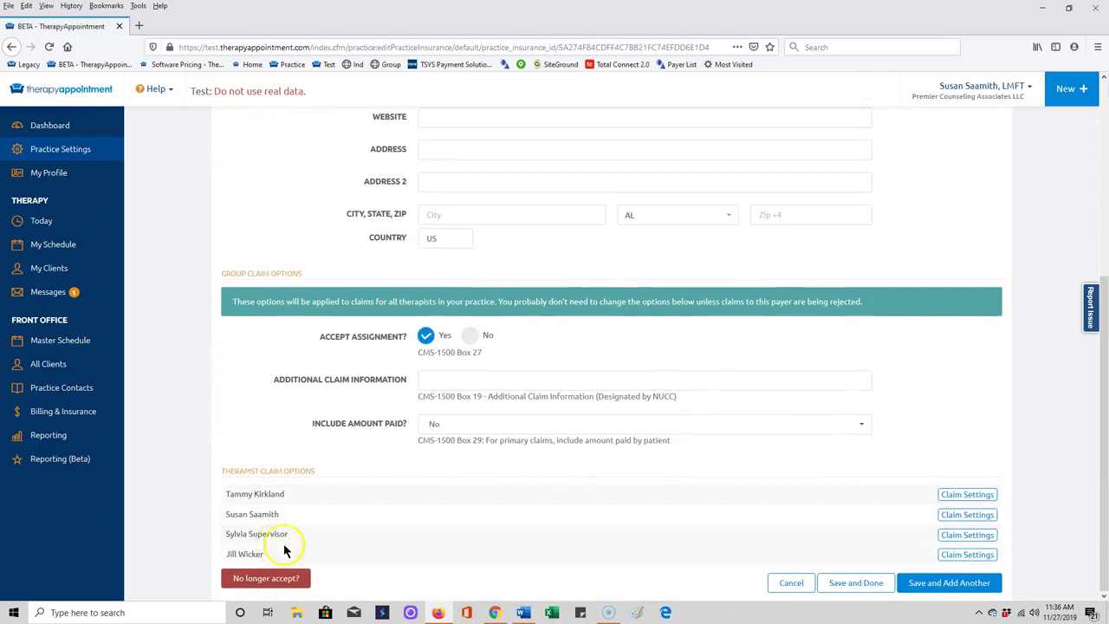
left_click(967, 554)
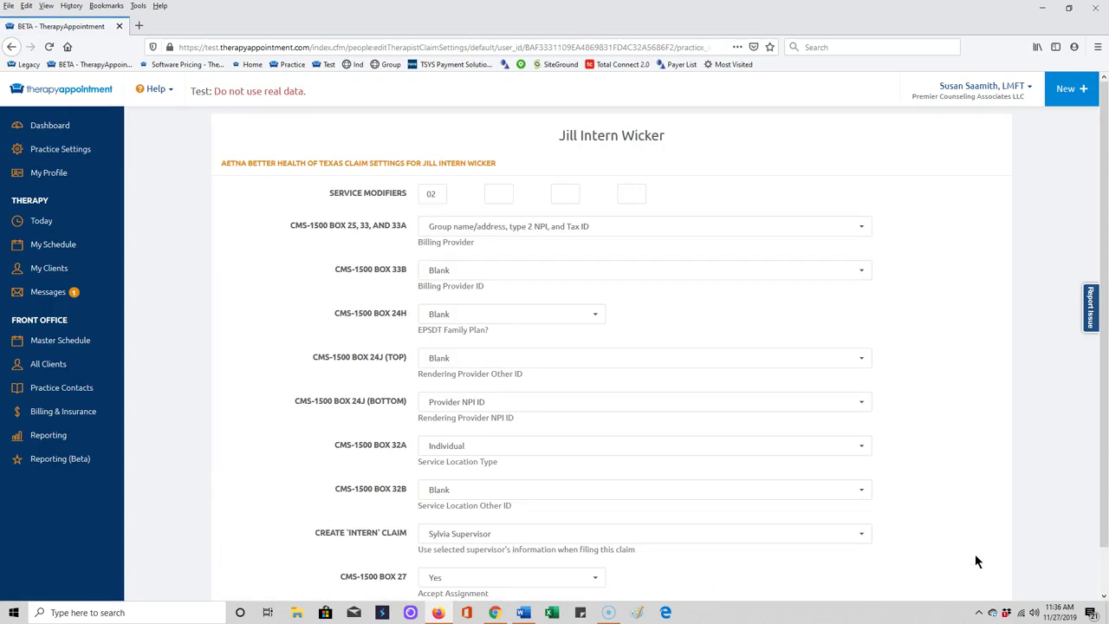
Step: Review modifier 02 and the group name/address billing provider, then cancel without saving
left_click(436, 195)
left_click(475, 228)
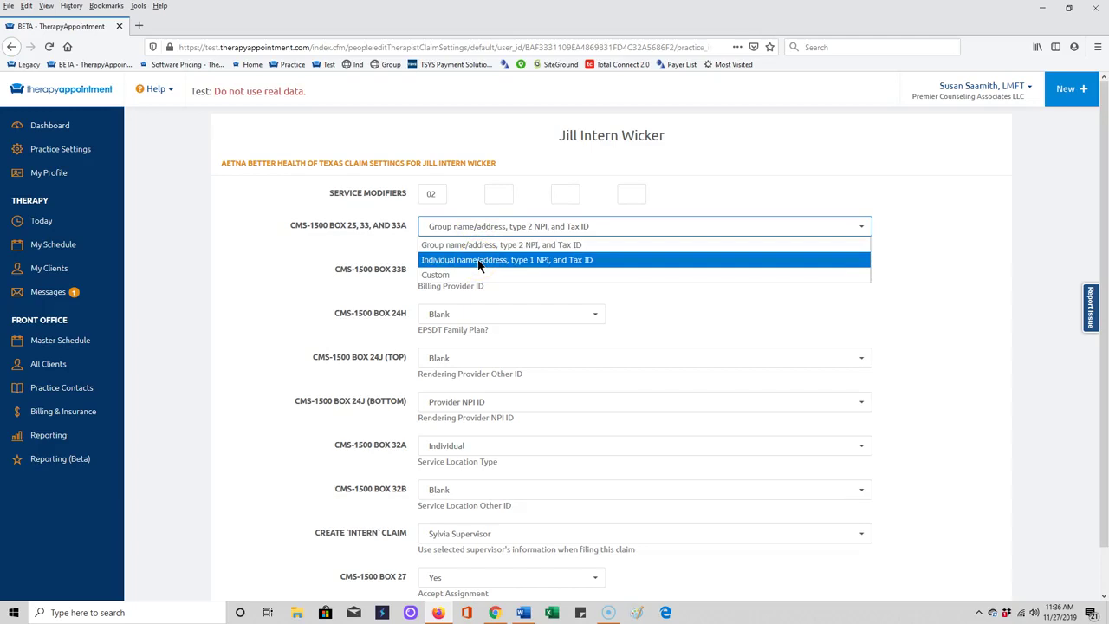
left_click(733, 317)
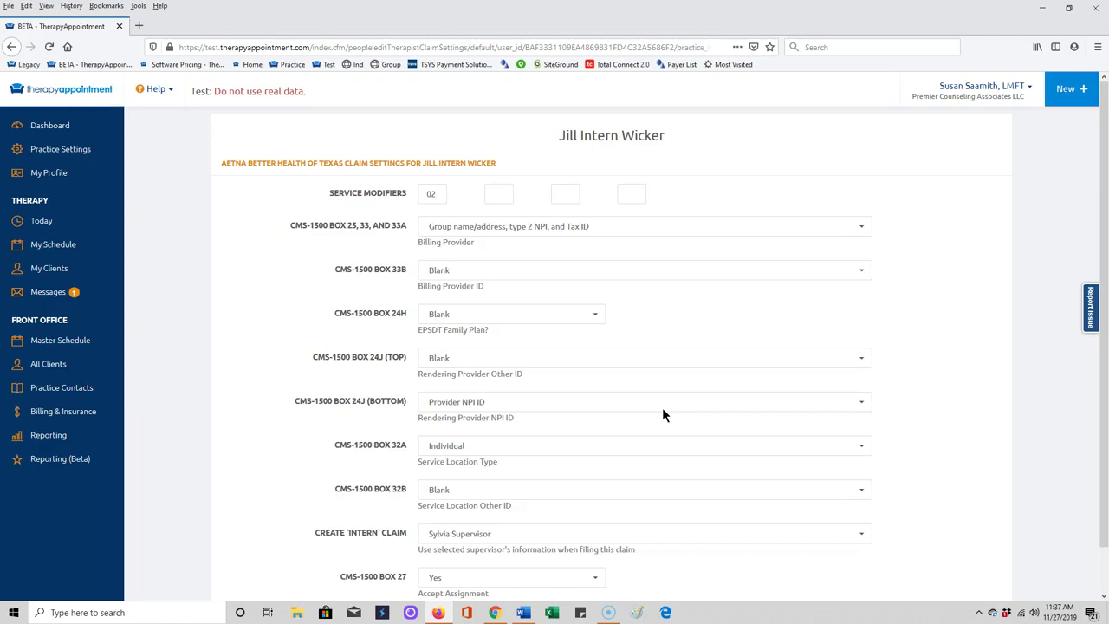
scroll(661, 407, "down", 1)
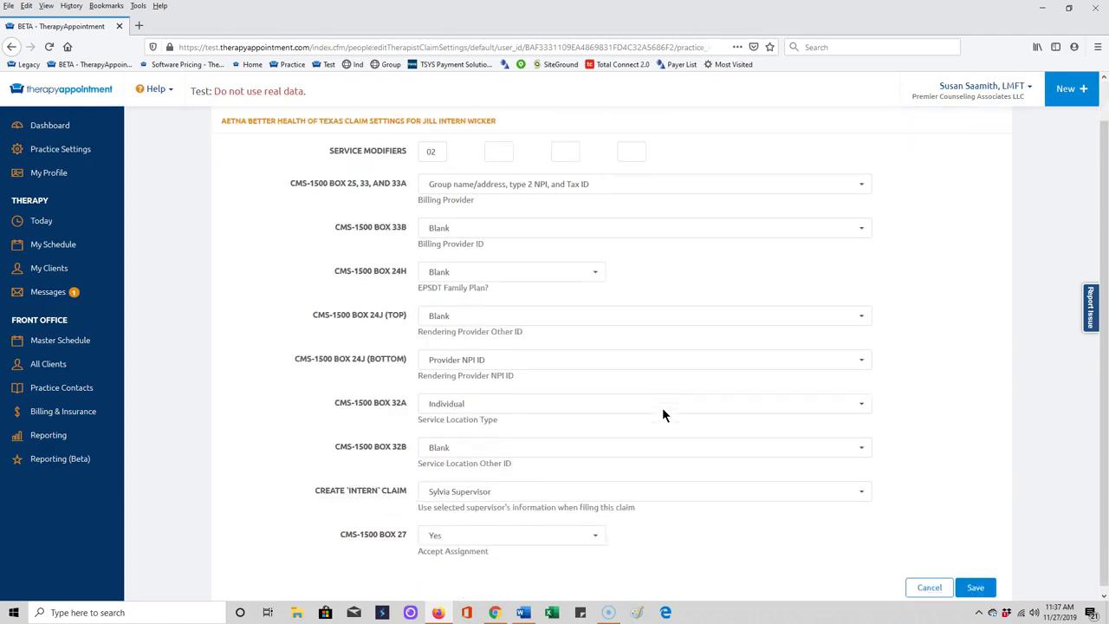
left_click(907, 588)
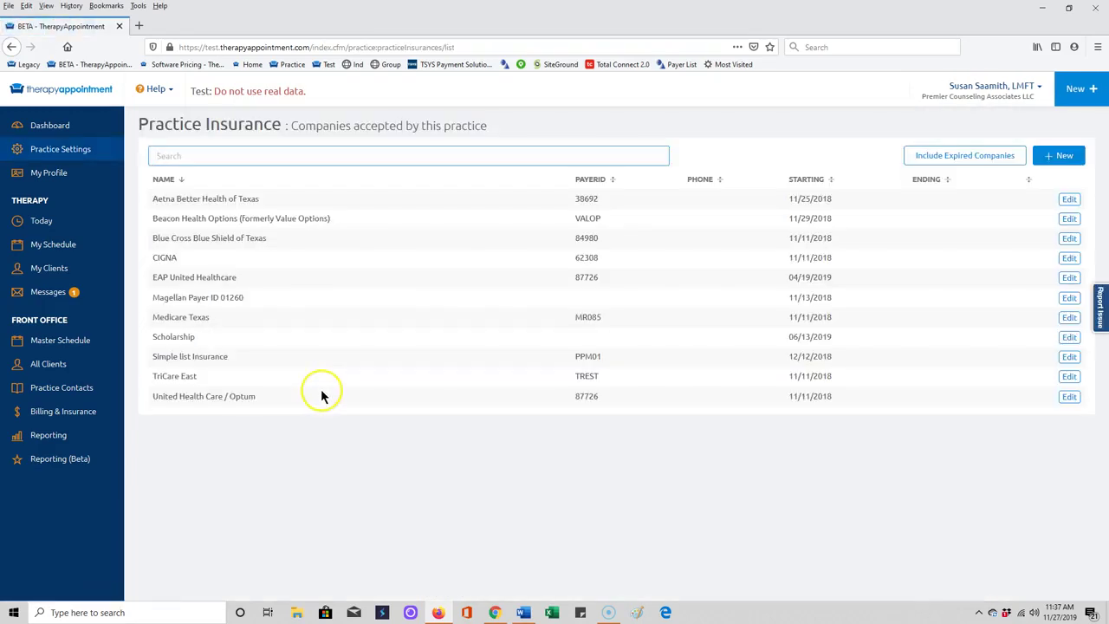
Step: Scroll through the Billing & Insurance page's Claim Features and Payment Processing sections, then return to top
left_click(84, 152)
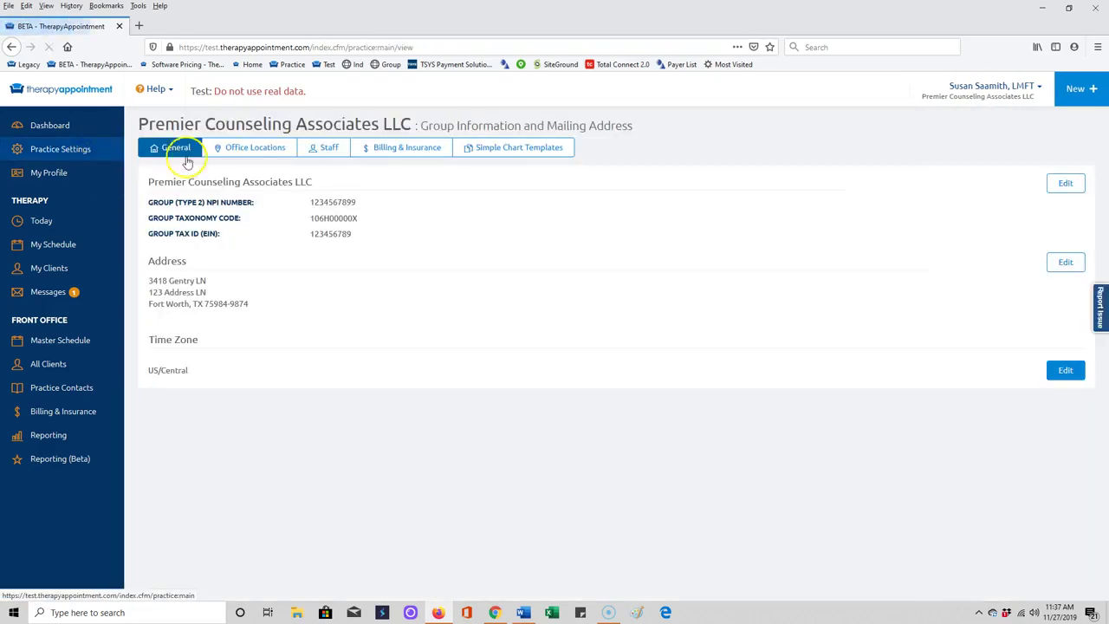
left_click(400, 151)
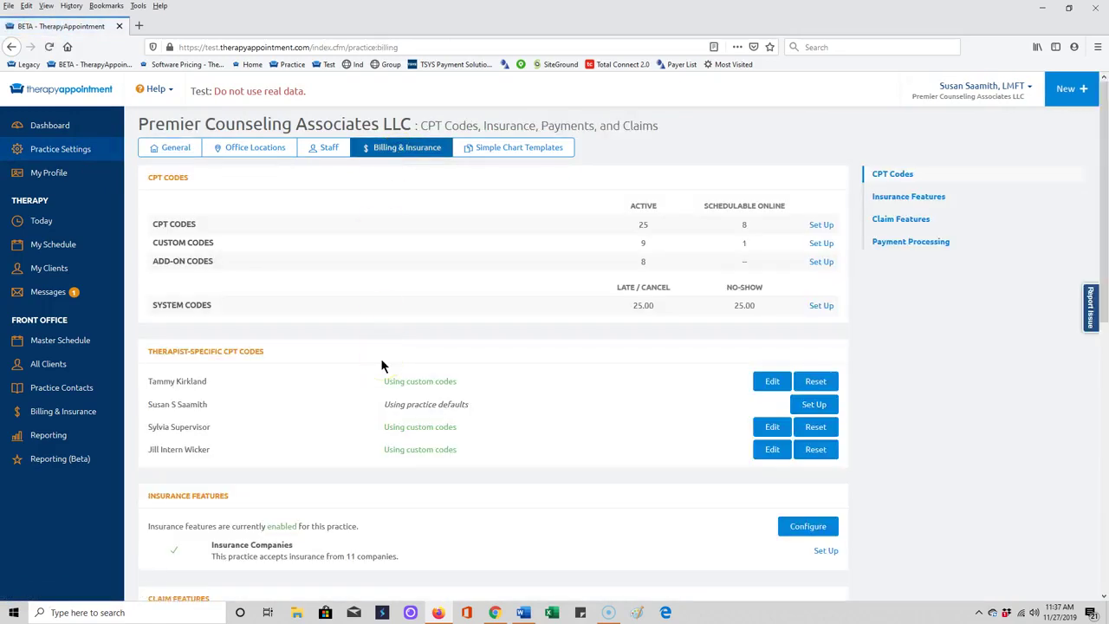
scroll(380, 363, "down", 3)
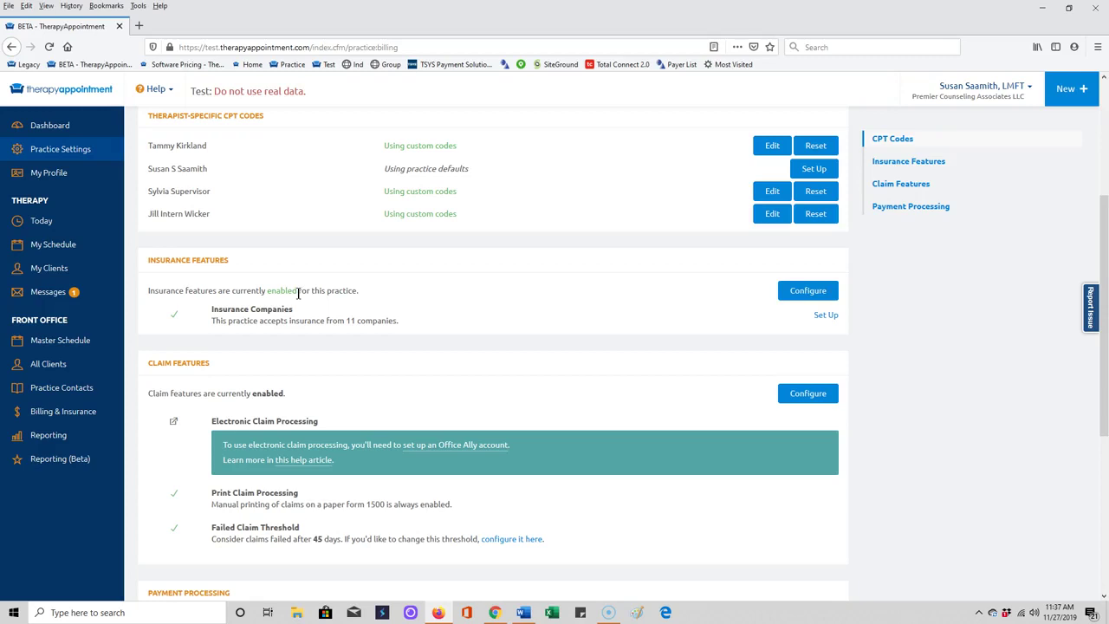
scroll(317, 404, "down", 4)
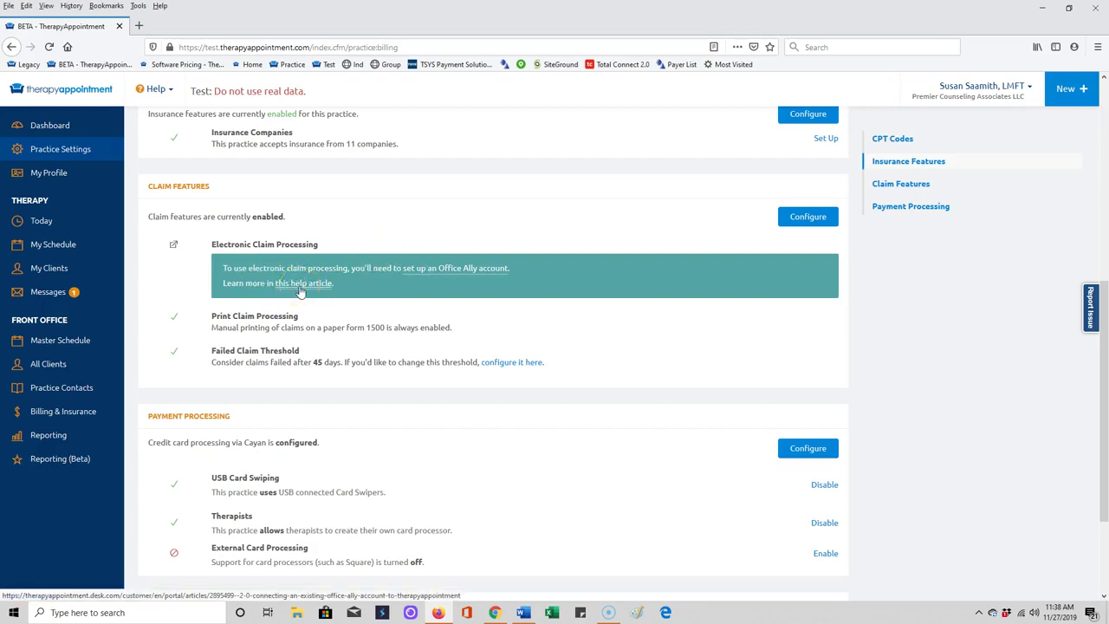
scroll(271, 249, "up", 5)
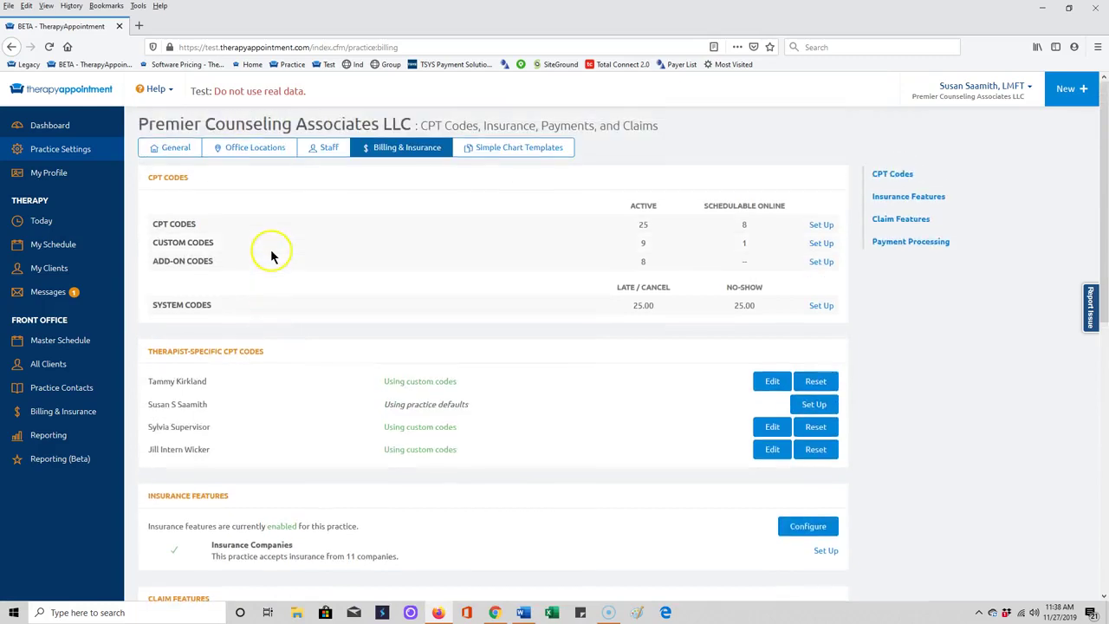